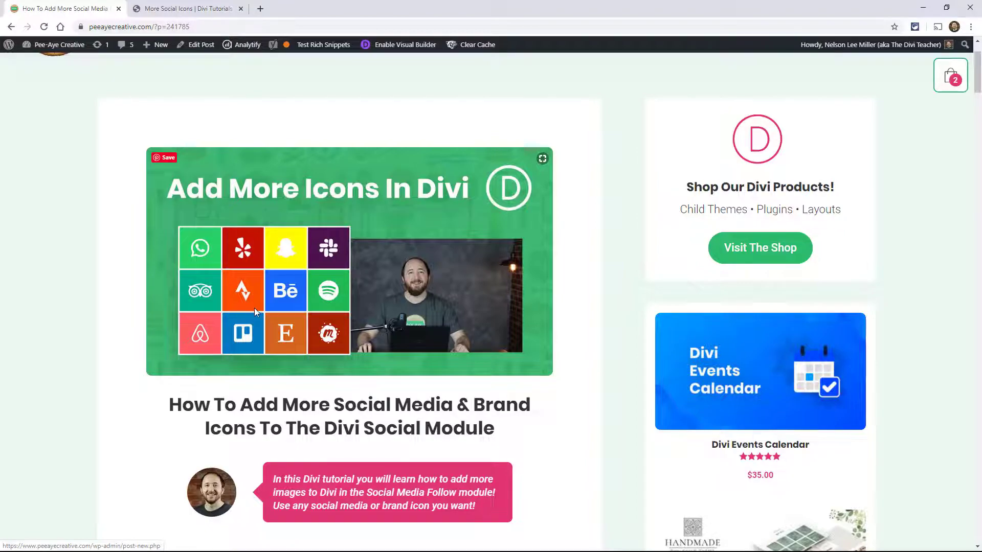
{"action": "scroll", "coordinate": [255, 311], "scroll_direction": "down", "scroll_amount": 5}
{"action": "scroll", "coordinate": [256, 307], "scroll_direction": "down", "scroll_amount": 5}
{"action": "scroll", "coordinate": [253, 292], "scroll_direction": "down", "scroll_amount": 5}
{"action": "scroll", "coordinate": [250, 261], "scroll_direction": "down", "scroll_amount": 4}
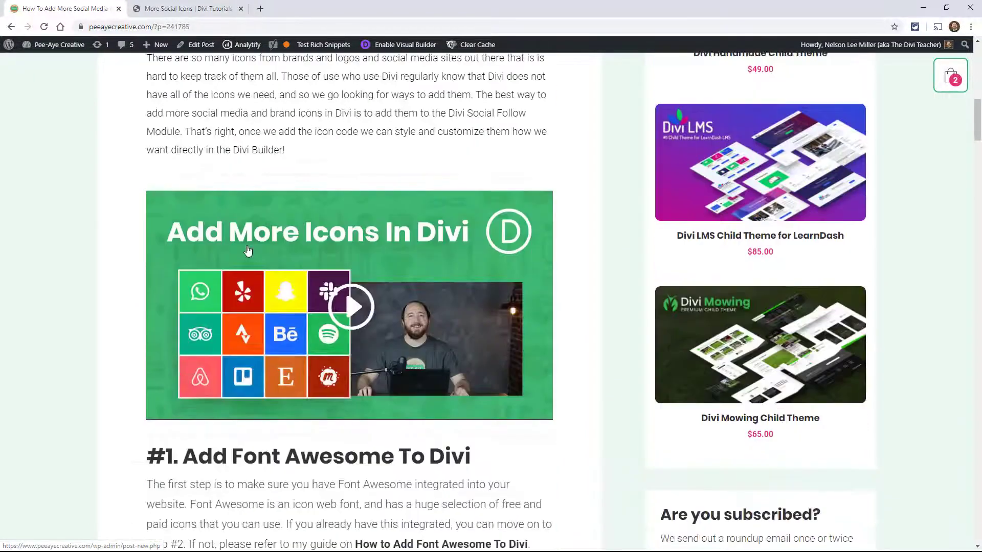
{"action": "scroll", "coordinate": [248, 251], "scroll_direction": "down", "scroll_amount": 3}
{"action": "scroll", "coordinate": [247, 249], "scroll_direction": "down", "scroll_amount": 2}
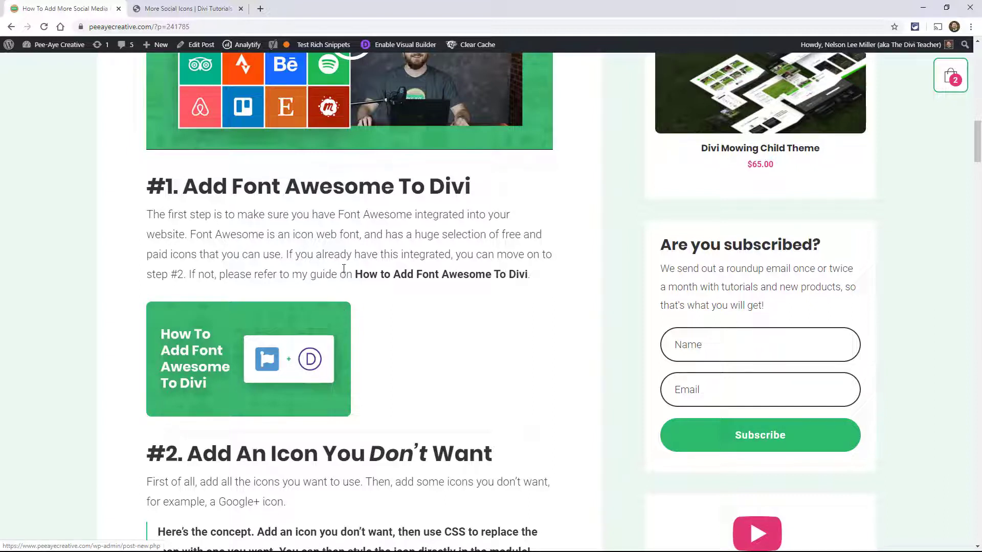
{"action": "scroll", "coordinate": [348, 302], "scroll_direction": "down", "scroll_amount": 1}
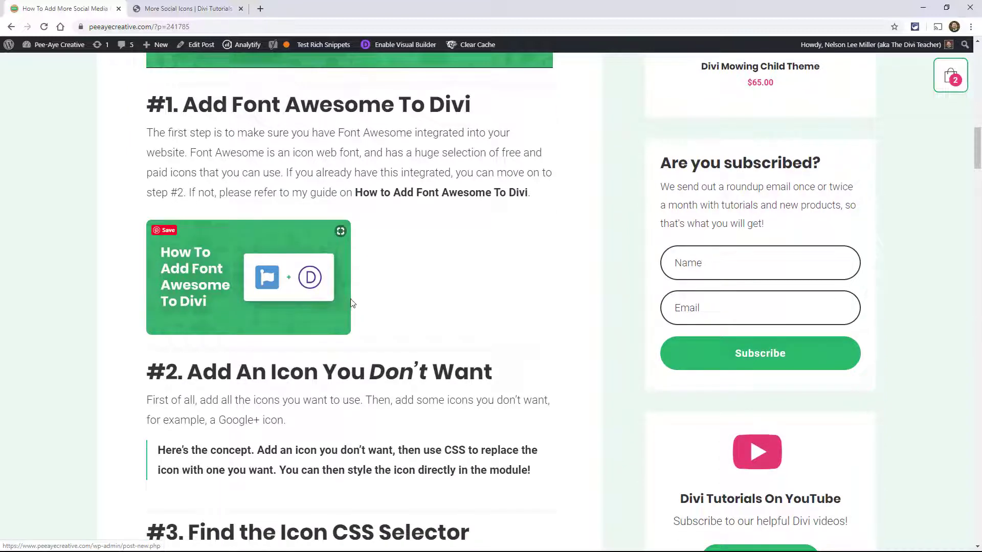
{"action": "scroll", "coordinate": [362, 323], "scroll_direction": "down", "scroll_amount": 1}
{"action": "scroll", "coordinate": [361, 324], "scroll_direction": "down", "scroll_amount": 1}
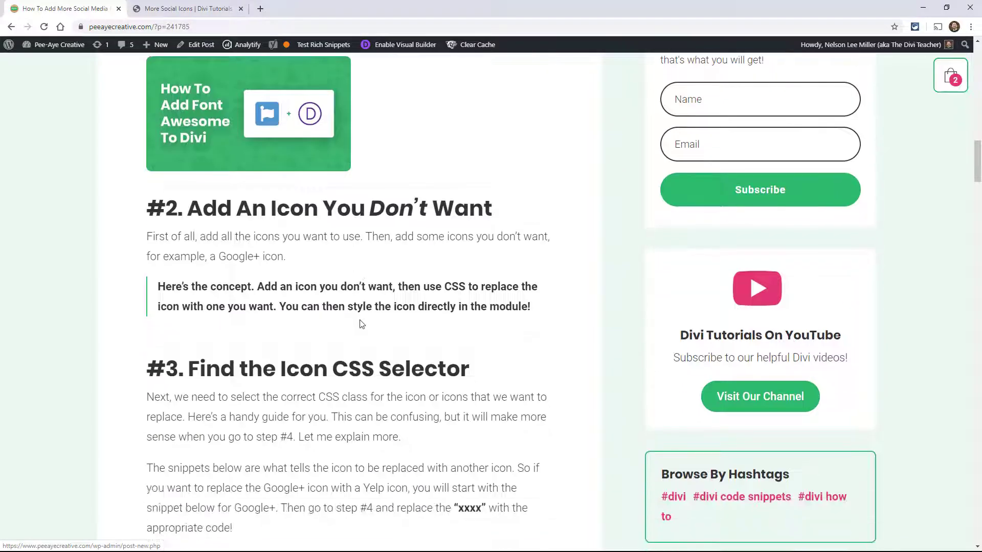
{"action": "scroll", "coordinate": [353, 319], "scroll_direction": "down", "scroll_amount": 1}
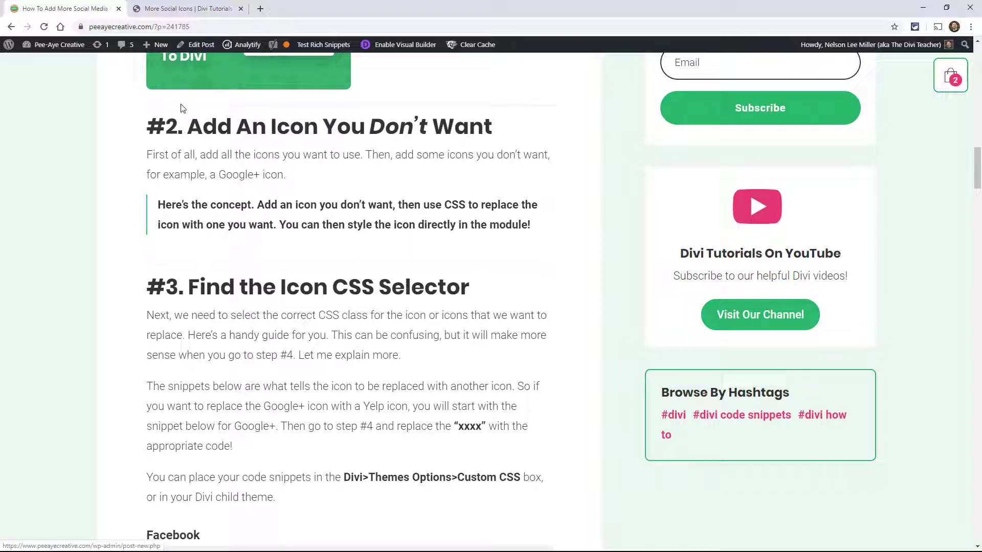
- Switch from the tutorial article to the Divi demo page open in the builder
{"action": "left_click", "coordinate": [186, 8]}
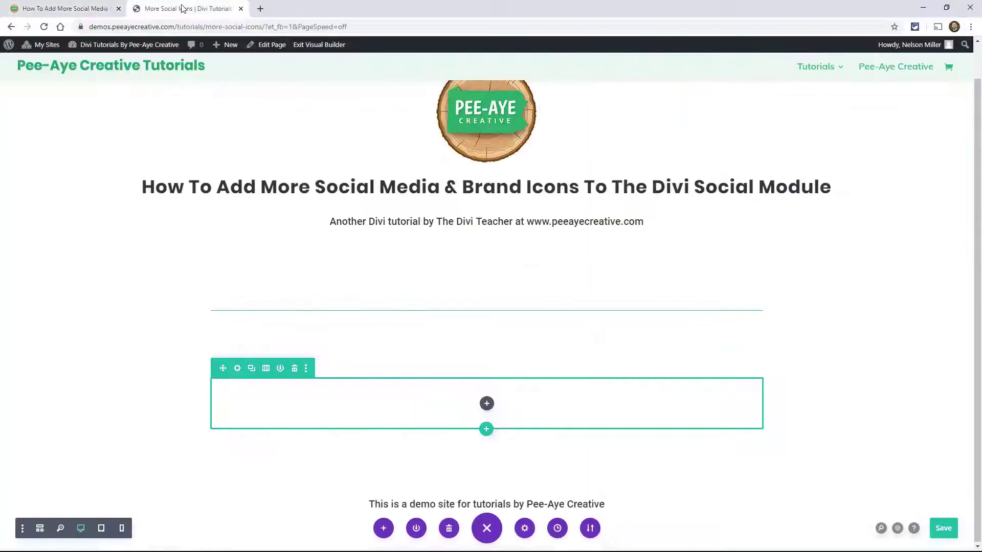
- Insert a Social Media Follow module in the empty row and add a third network set to Google+
{"action": "left_click", "coordinate": [487, 404]}
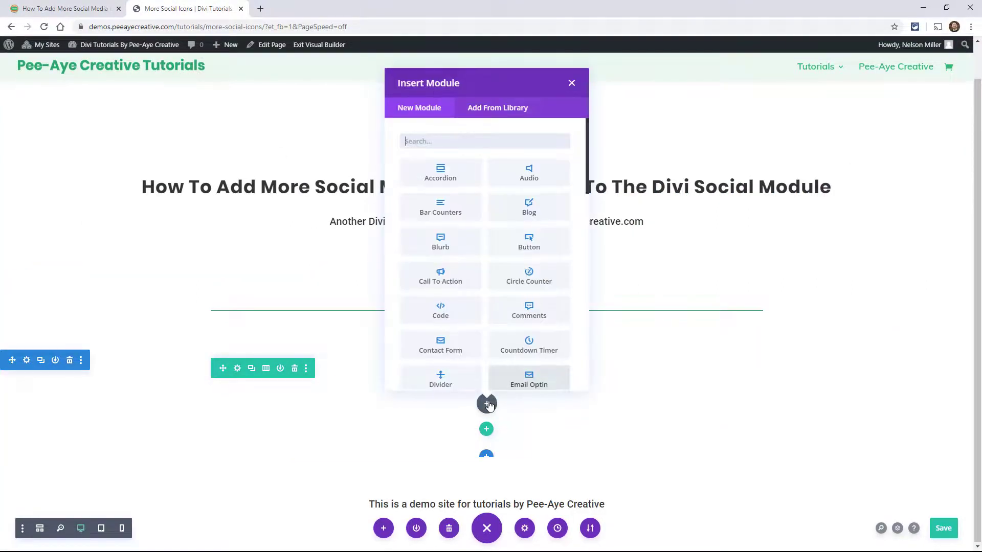
{"action": "type", "text": "soci"}
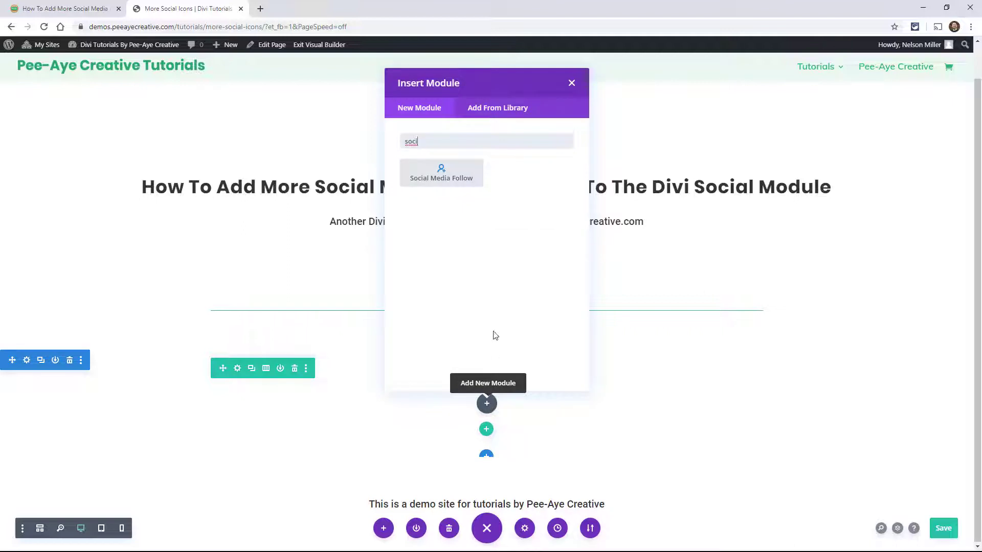
{"action": "left_click", "coordinate": [434, 178]}
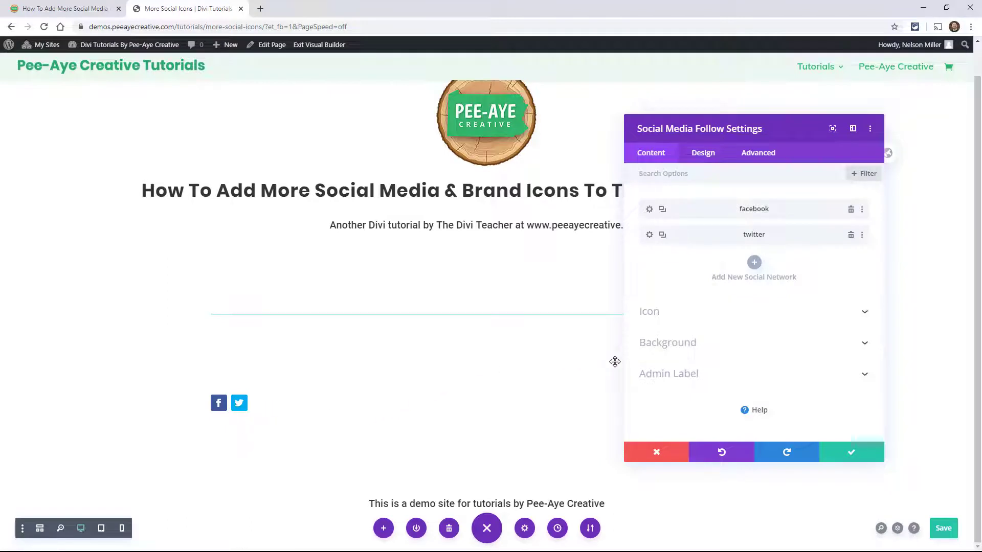
{"action": "left_click", "coordinate": [756, 264]}
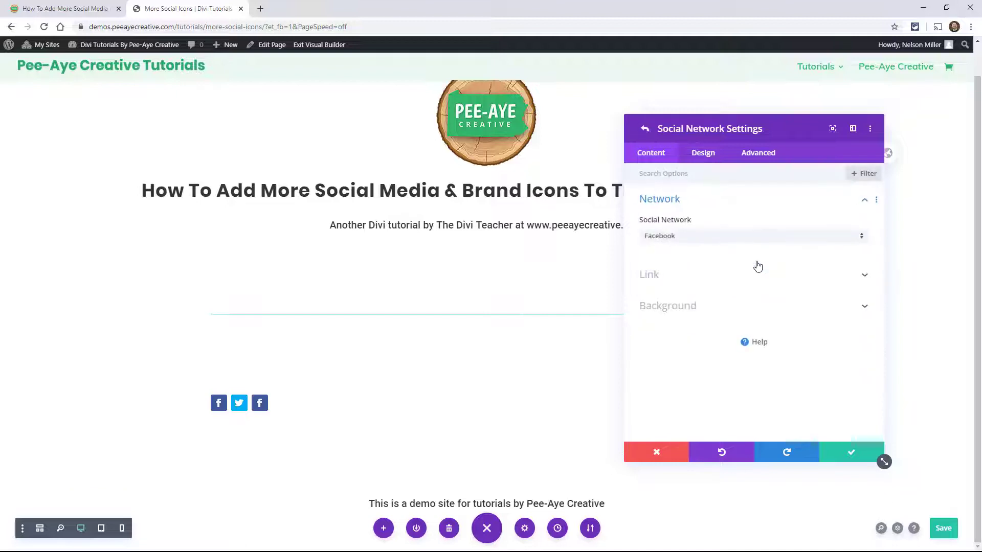
{"action": "left_click", "coordinate": [714, 236]}
{"action": "mouse_move", "coordinate": [665, 220]}
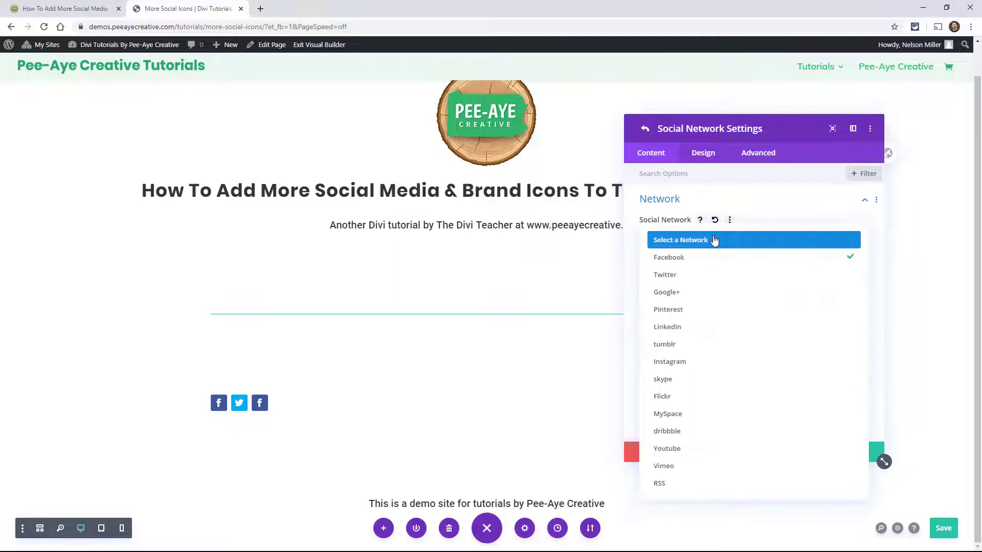
{"action": "left_click", "coordinate": [666, 292]}
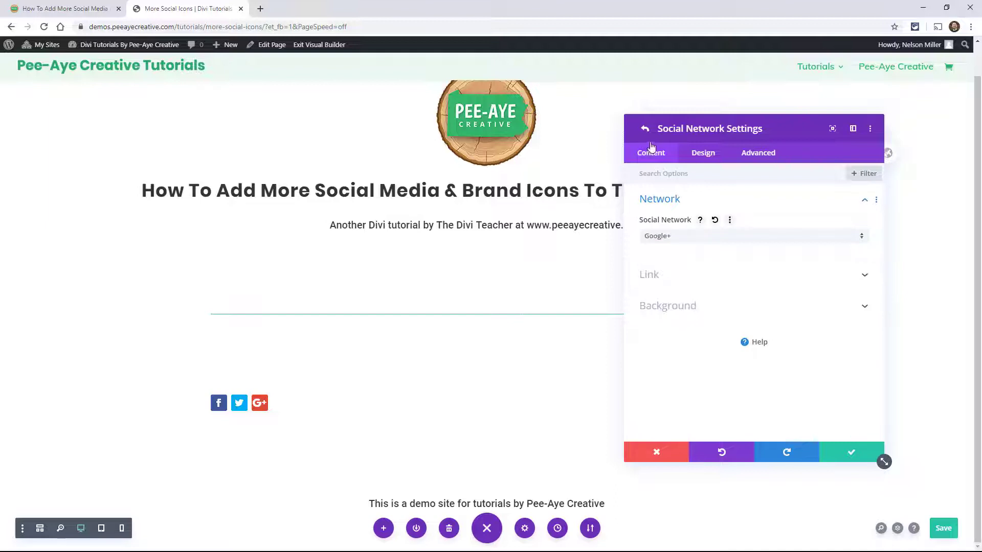
- Duplicate the Google+ network and change the copy to tumblr
{"action": "left_click", "coordinate": [646, 129]}
{"action": "left_click", "coordinate": [662, 260]}
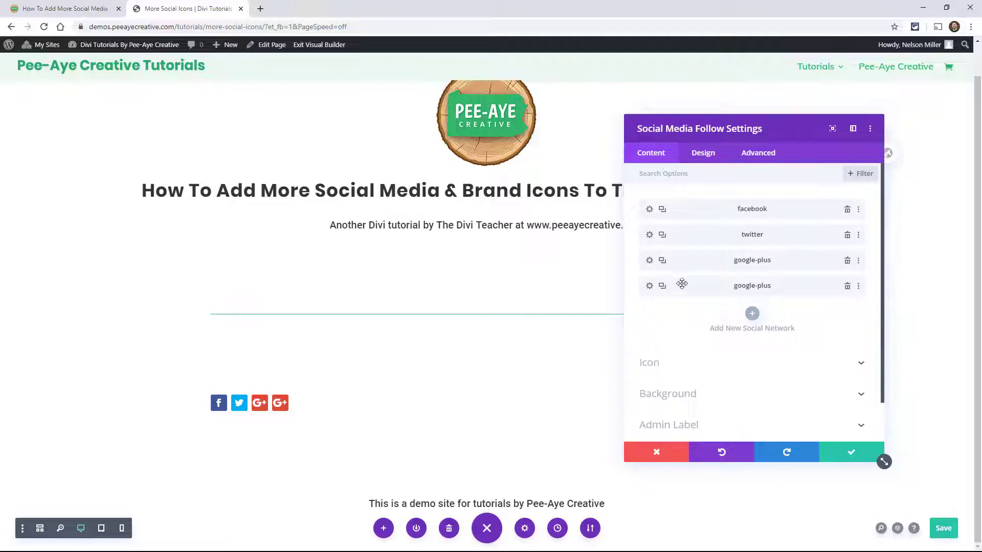
{"action": "left_click", "coordinate": [649, 291]}
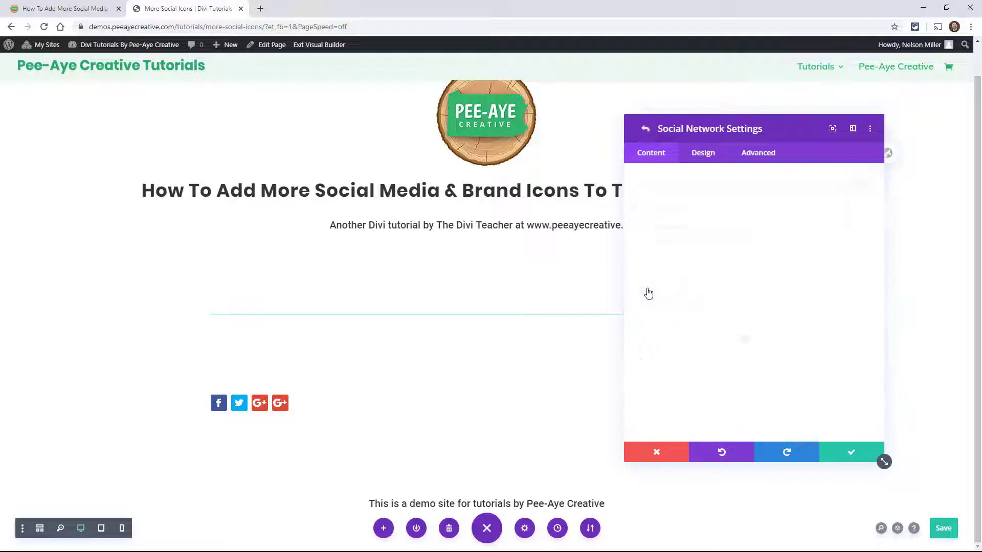
{"action": "left_click", "coordinate": [664, 236]}
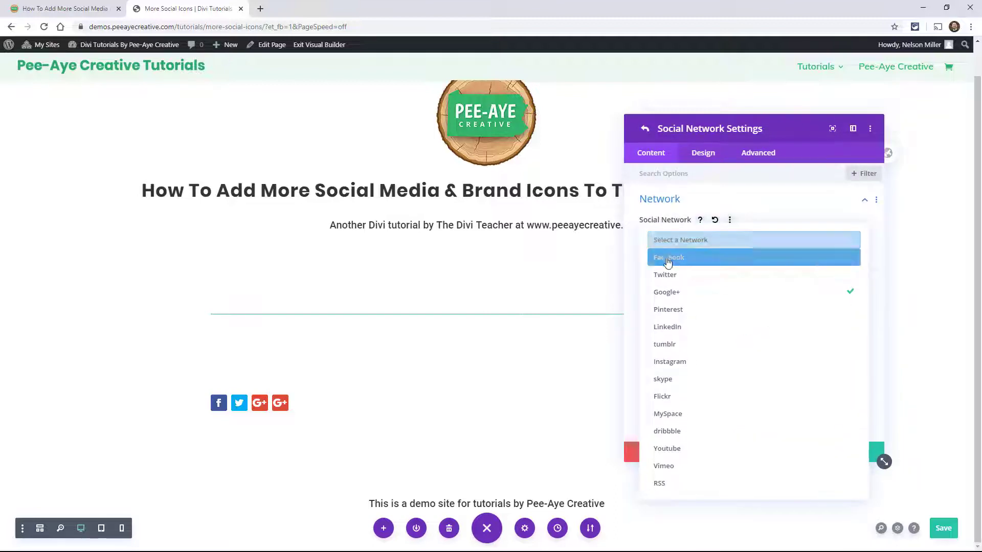
{"action": "left_click", "coordinate": [664, 344]}
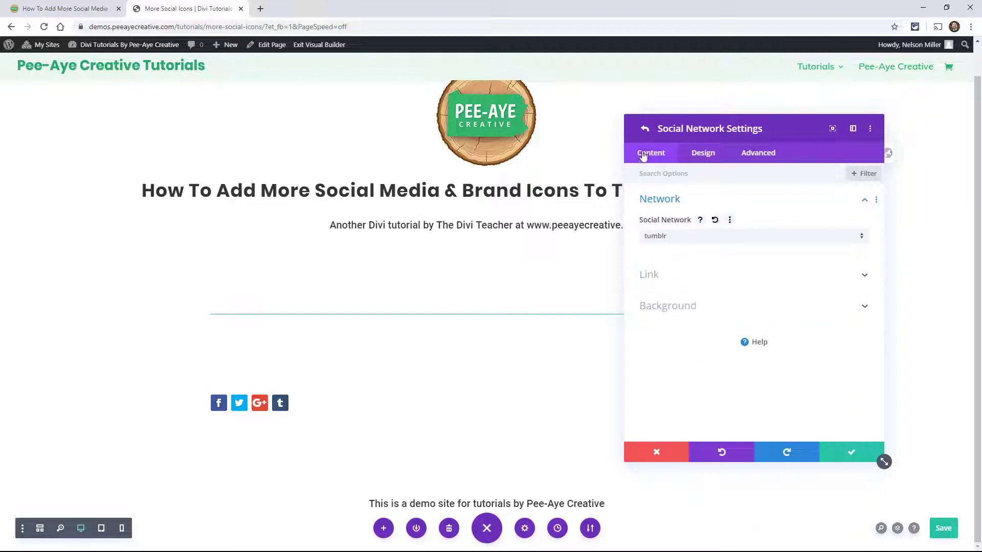
- Duplicate the tumblr network, change the copy to MySpace and confirm
{"action": "left_click", "coordinate": [645, 128]}
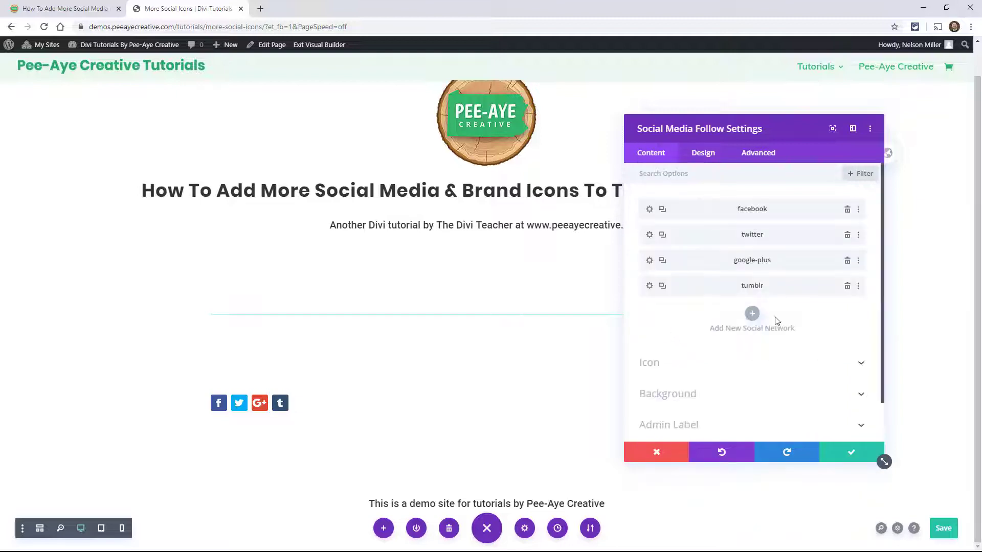
{"action": "left_click", "coordinate": [662, 286]}
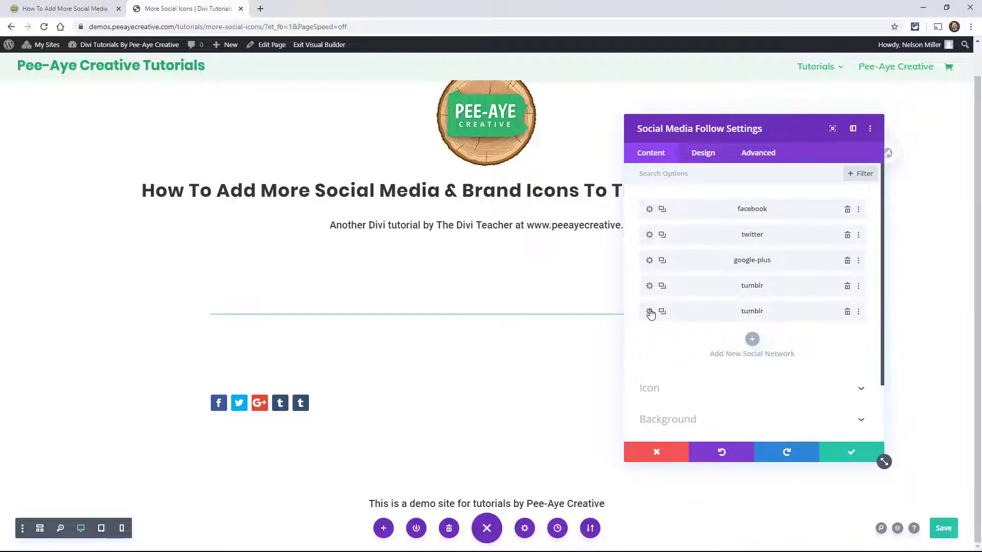
{"action": "left_click", "coordinate": [650, 312]}
{"action": "left_click", "coordinate": [674, 236]}
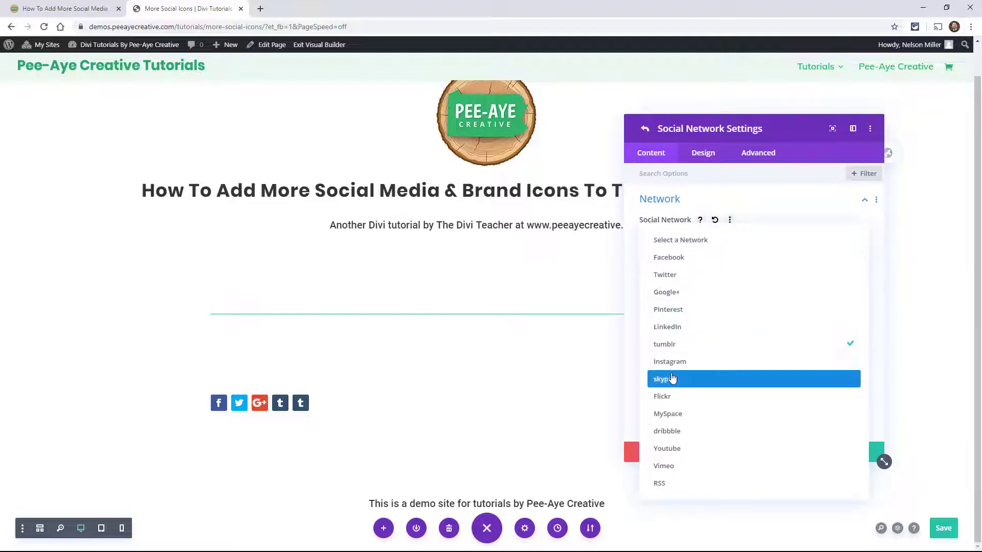
{"action": "left_click", "coordinate": [668, 413]}
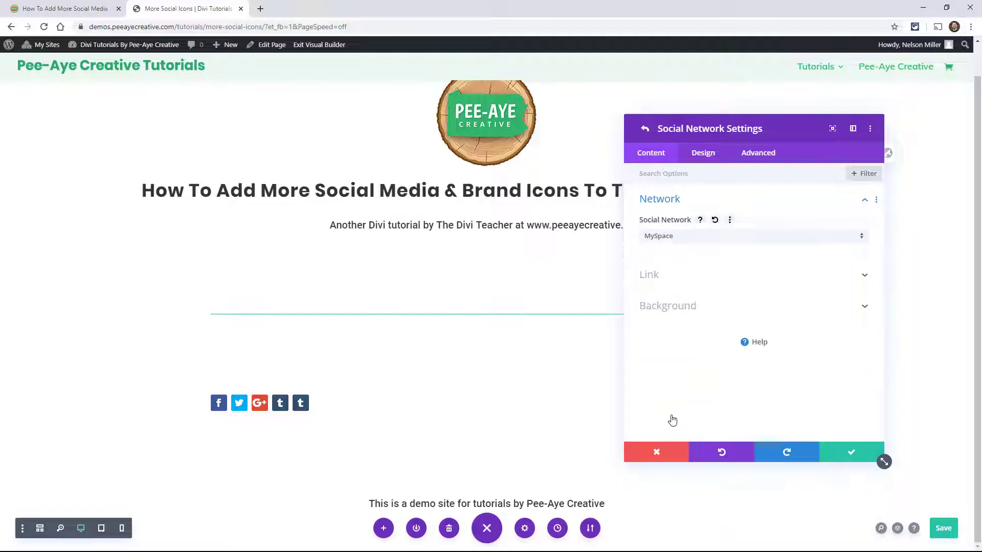
{"action": "left_click", "coordinate": [847, 455]}
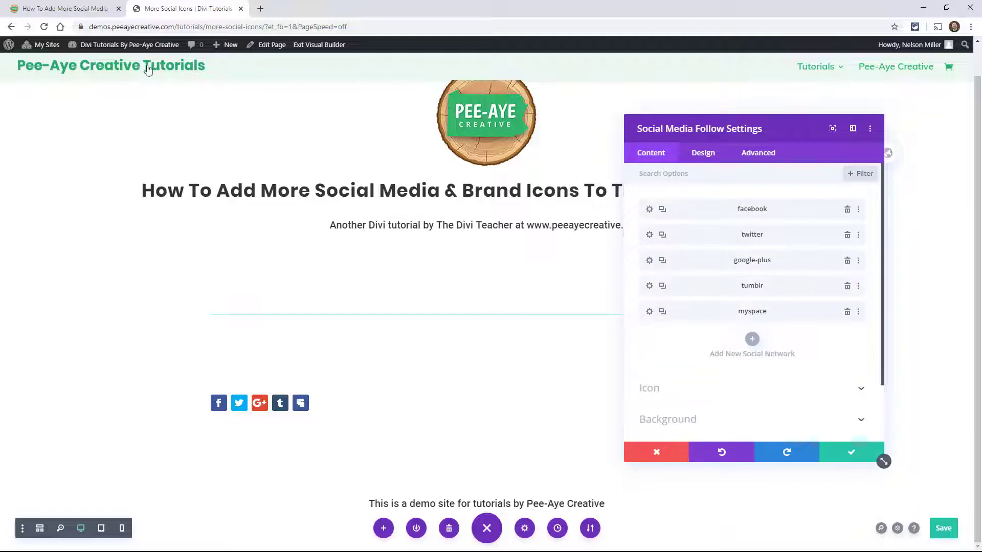
- In the article, inspect the Facebook and Twitter selectors, then select the whole Google+ CSS snippet
{"action": "left_click", "coordinate": [69, 8]}
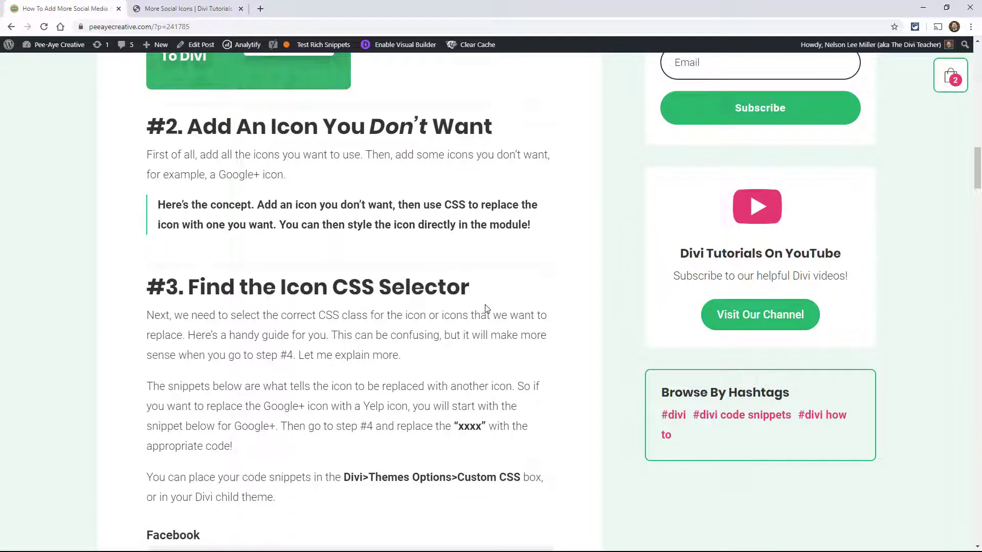
{"action": "scroll", "coordinate": [463, 307], "scroll_direction": "down", "scroll_amount": 4}
{"action": "scroll", "coordinate": [445, 330], "scroll_direction": "down", "scroll_amount": 4}
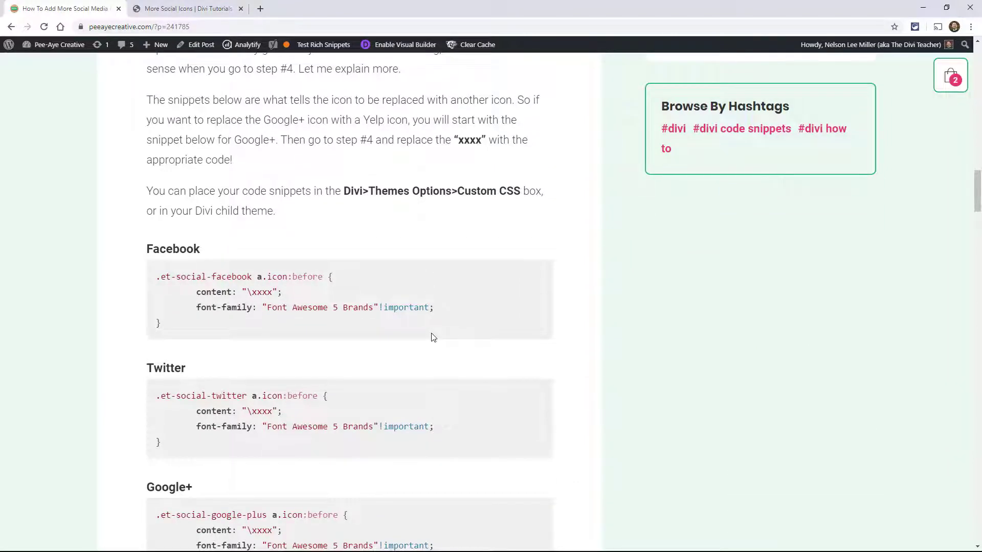
{"action": "scroll", "coordinate": [432, 338], "scroll_direction": "down", "scroll_amount": 2}
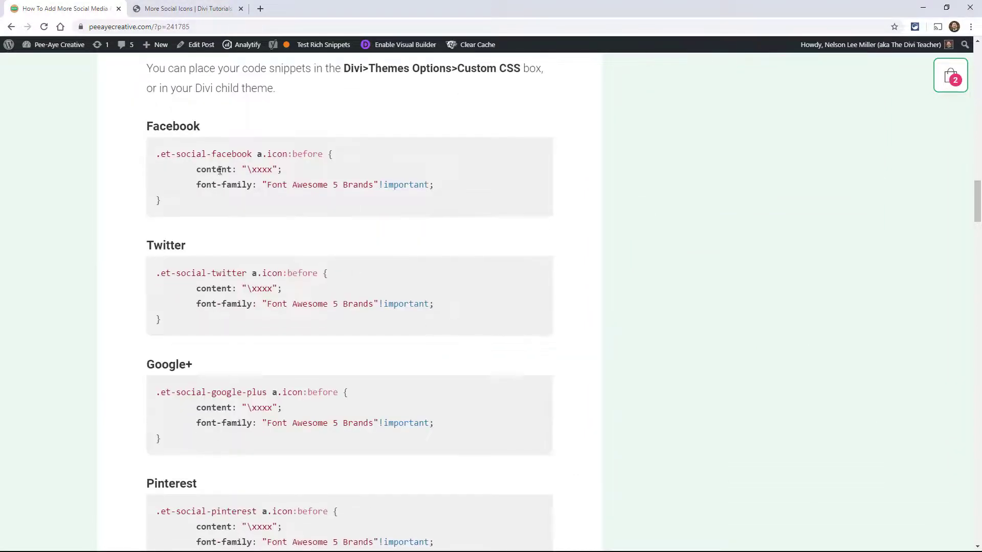
{"action": "scroll", "coordinate": [286, 291], "scroll_direction": "down", "scroll_amount": 3}
{"action": "scroll", "coordinate": [259, 393], "scroll_direction": "down", "scroll_amount": 1}
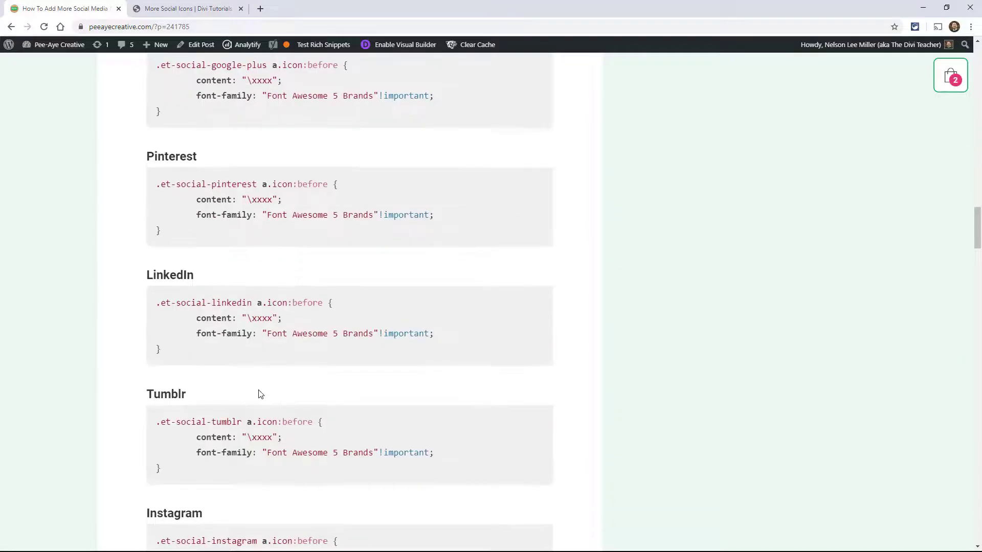
{"action": "scroll", "coordinate": [260, 392], "scroll_direction": "up", "scroll_amount": 2}
{"action": "scroll", "coordinate": [260, 391], "scroll_direction": "up", "scroll_amount": 2}
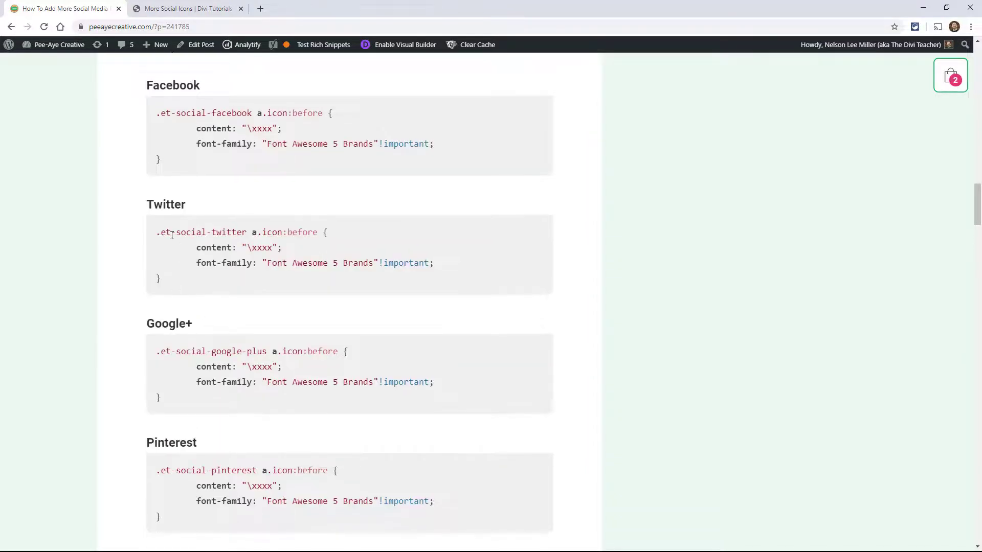
{"action": "scroll", "coordinate": [176, 234], "scroll_direction": "up", "scroll_amount": 2}
{"action": "scroll", "coordinate": [188, 247], "scroll_direction": "up", "scroll_amount": 1}
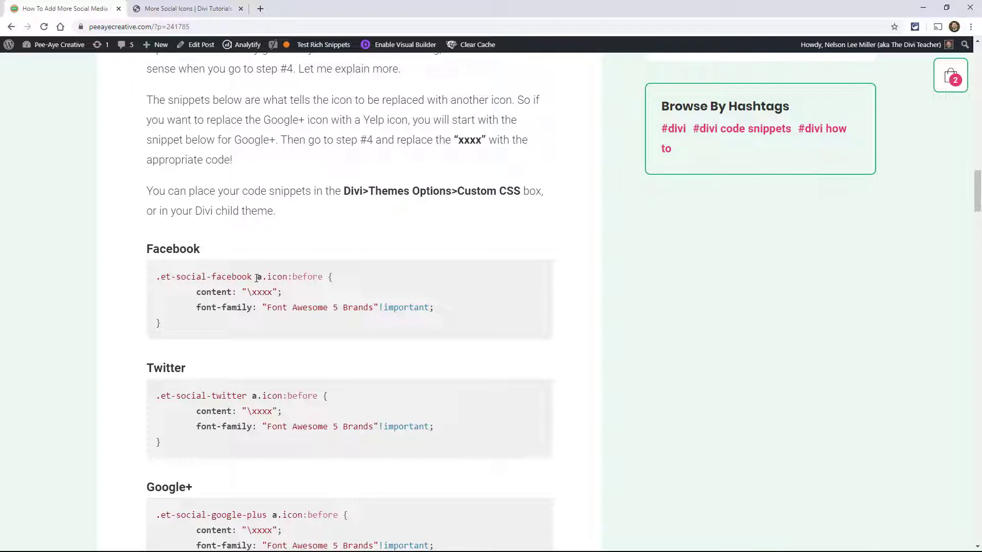
{"action": "left_click_drag", "start_coordinate": [252, 277], "coordinate": [212, 277]}
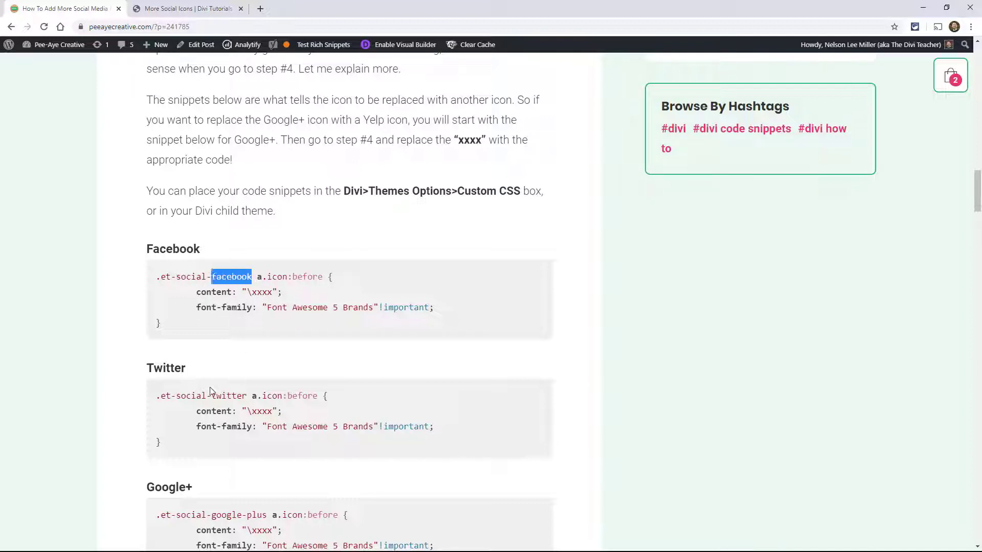
{"action": "left_click_drag", "start_coordinate": [212, 396], "coordinate": [246, 396]}
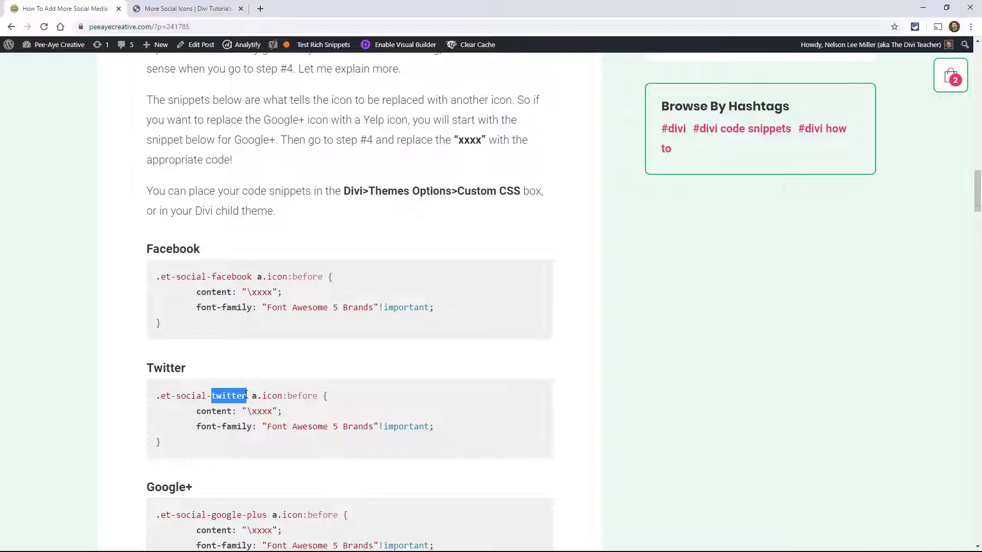
{"action": "scroll", "coordinate": [245, 396], "scroll_direction": "down", "scroll_amount": 2}
{"action": "scroll", "coordinate": [249, 397], "scroll_direction": "down", "scroll_amount": 2}
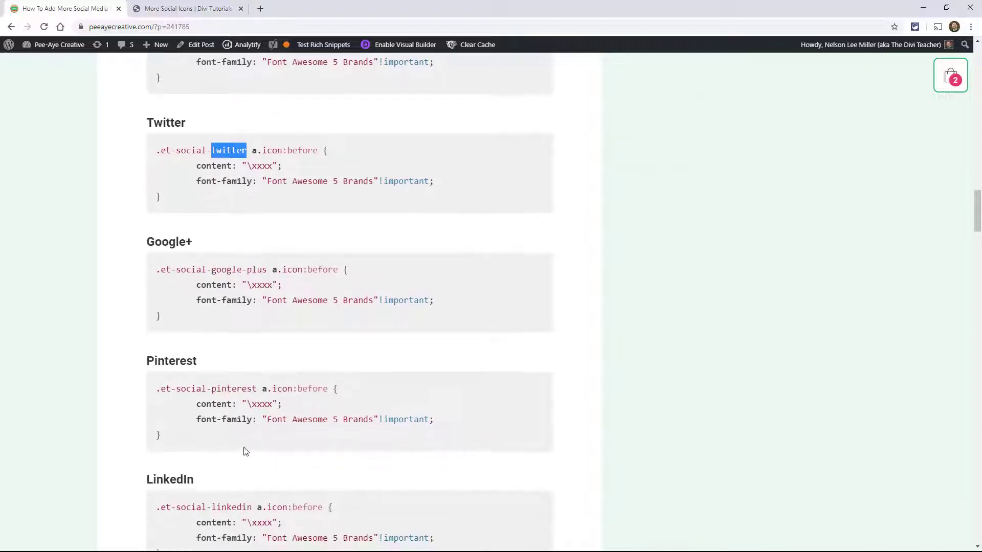
{"action": "scroll", "coordinate": [249, 398], "scroll_direction": "down", "scroll_amount": 2}
{"action": "scroll", "coordinate": [273, 341], "scroll_direction": "up", "scroll_amount": 3}
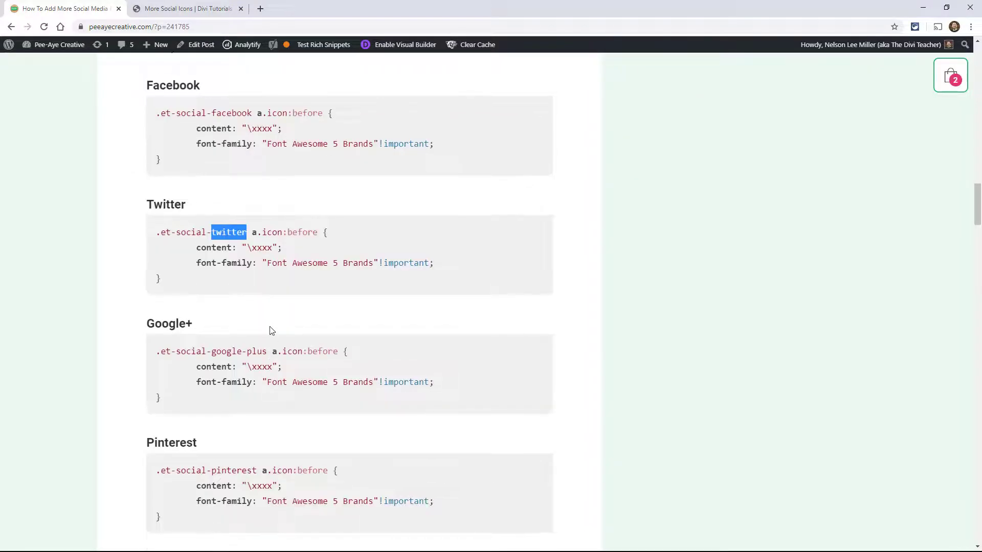
{"action": "scroll", "coordinate": [270, 330], "scroll_direction": "up", "scroll_amount": 1}
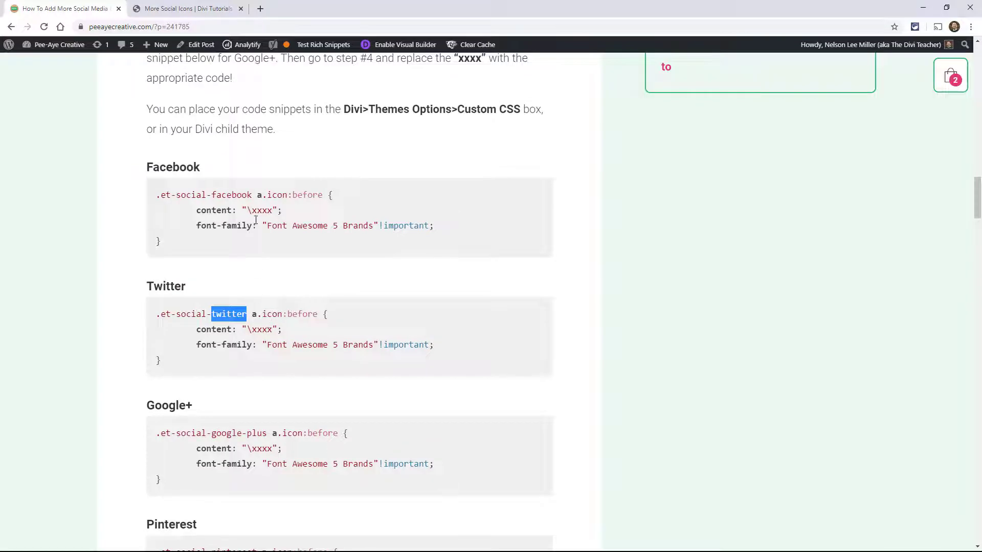
{"action": "scroll", "coordinate": [255, 222], "scroll_direction": "down", "scroll_amount": 5}
{"action": "scroll", "coordinate": [256, 284], "scroll_direction": "down", "scroll_amount": 3}
{"action": "scroll", "coordinate": [258, 293], "scroll_direction": "down", "scroll_amount": 1}
{"action": "scroll", "coordinate": [258, 294], "scroll_direction": "down", "scroll_amount": 2}
{"action": "scroll", "coordinate": [258, 294], "scroll_direction": "down", "scroll_amount": 3}
{"action": "scroll", "coordinate": [258, 294], "scroll_direction": "down", "scroll_amount": 2}
{"action": "scroll", "coordinate": [257, 294], "scroll_direction": "down", "scroll_amount": 2}
{"action": "scroll", "coordinate": [258, 294], "scroll_direction": "up", "scroll_amount": 3}
{"action": "scroll", "coordinate": [256, 290], "scroll_direction": "up", "scroll_amount": 3}
{"action": "scroll", "coordinate": [256, 289], "scroll_direction": "up", "scroll_amount": 2}
{"action": "scroll", "coordinate": [256, 290], "scroll_direction": "up", "scroll_amount": 1}
{"action": "scroll", "coordinate": [256, 290], "scroll_direction": "up", "scroll_amount": 2}
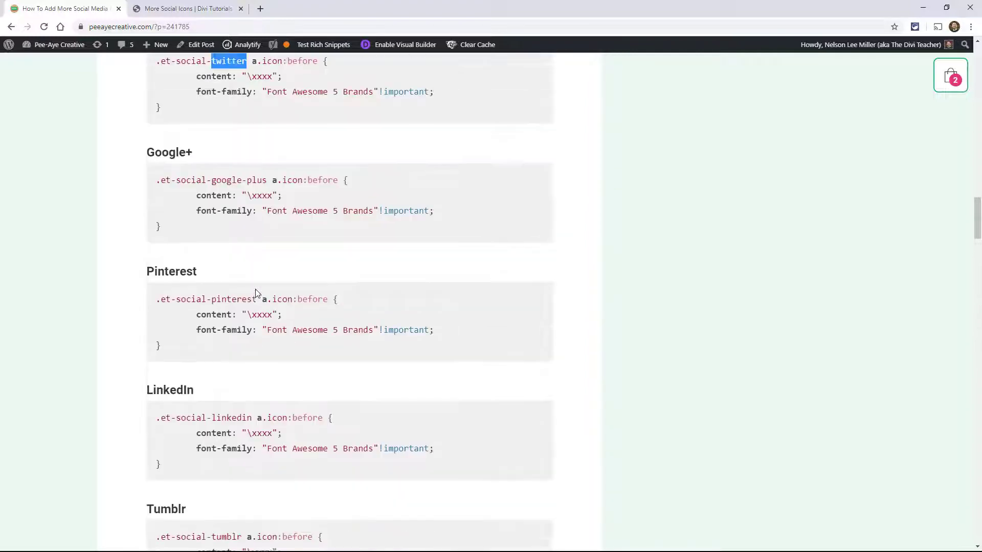
{"action": "scroll", "coordinate": [257, 294], "scroll_direction": "up", "scroll_amount": 2}
{"action": "scroll", "coordinate": [257, 294], "scroll_direction": "up", "scroll_amount": 1}
{"action": "left_click", "coordinate": [186, 379]}
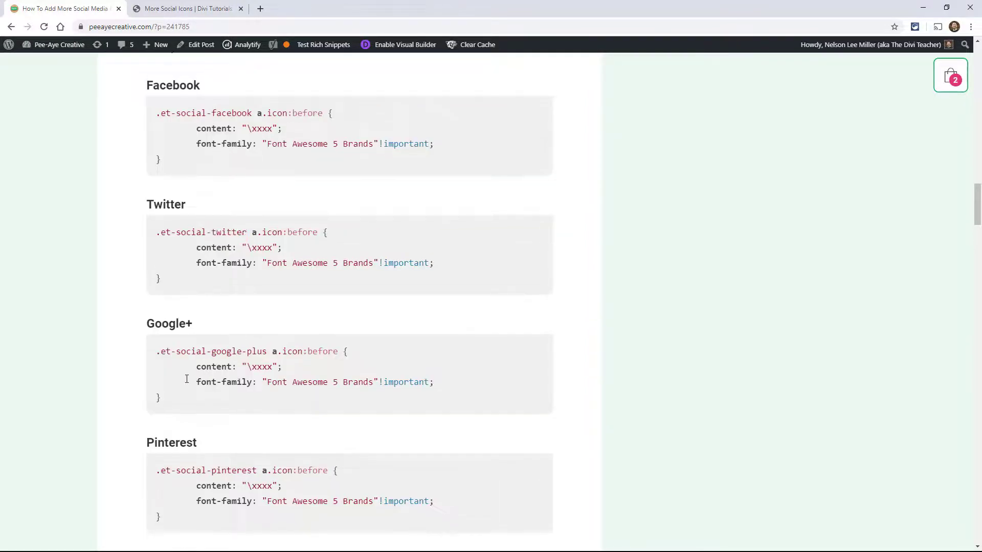
{"action": "scroll", "coordinate": [223, 224], "scroll_direction": "up", "scroll_amount": 3}
{"action": "scroll", "coordinate": [230, 231], "scroll_direction": "up", "scroll_amount": 3}
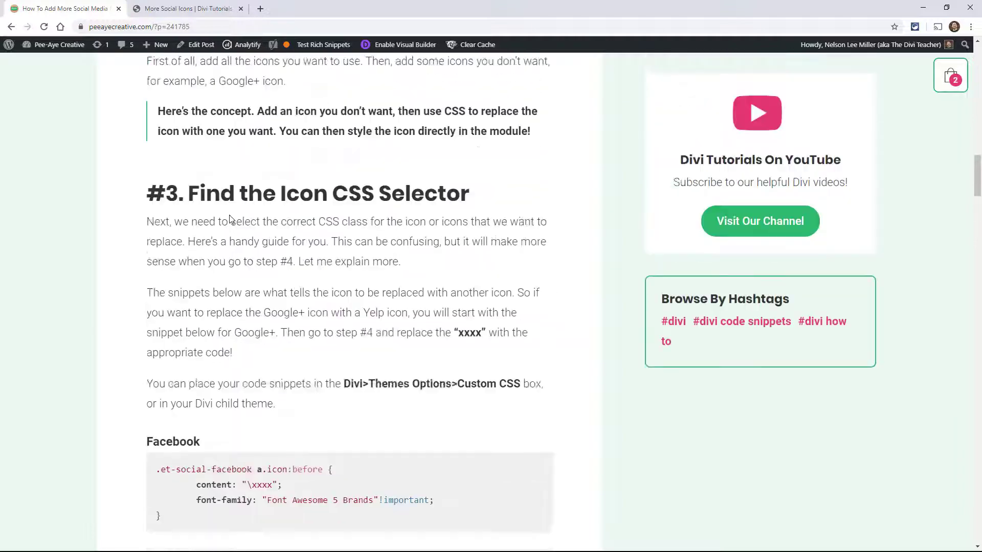
{"action": "scroll", "coordinate": [230, 231], "scroll_direction": "up", "scroll_amount": 2}
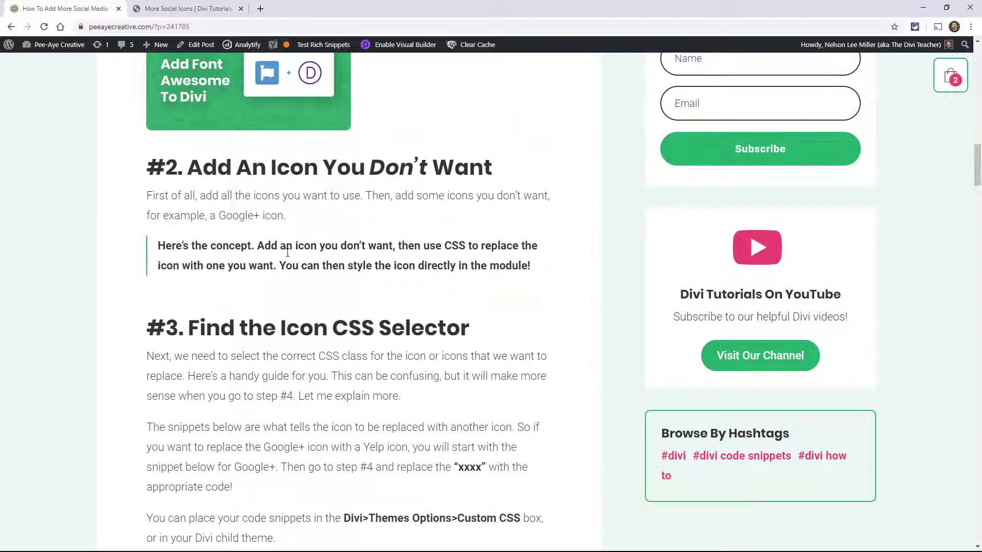
{"action": "scroll", "coordinate": [287, 255], "scroll_direction": "down", "scroll_amount": 3}
{"action": "scroll", "coordinate": [283, 255], "scroll_direction": "down", "scroll_amount": 3}
{"action": "scroll", "coordinate": [282, 257], "scroll_direction": "down", "scroll_amount": 3}
{"action": "scroll", "coordinate": [282, 258], "scroll_direction": "down", "scroll_amount": 1}
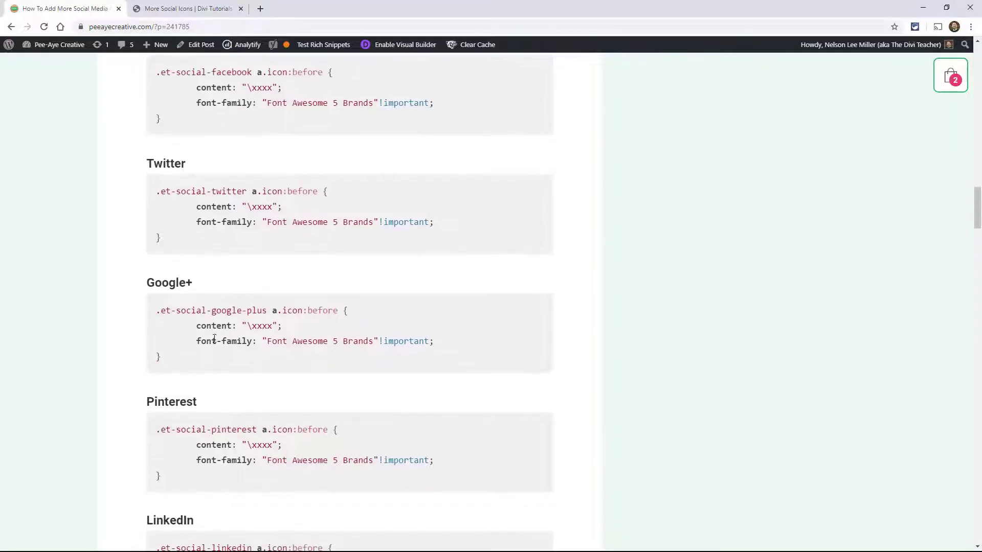
{"action": "left_click_drag", "start_coordinate": [161, 358], "coordinate": [146, 318]}
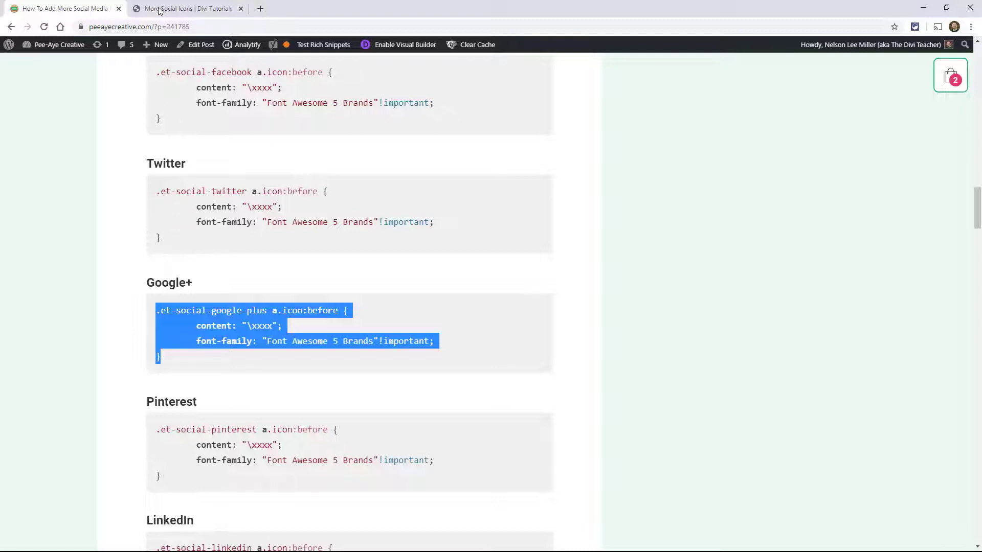
- Close the module settings and start editing Custom CSS under Page Settings > Advanced
{"action": "left_click", "coordinate": [184, 8]}
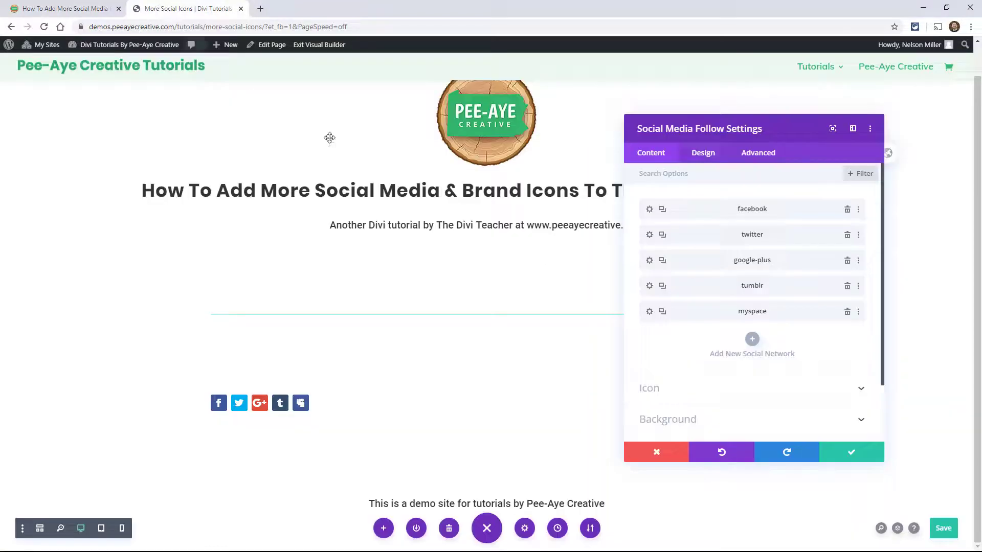
{"action": "left_click", "coordinate": [847, 452]}
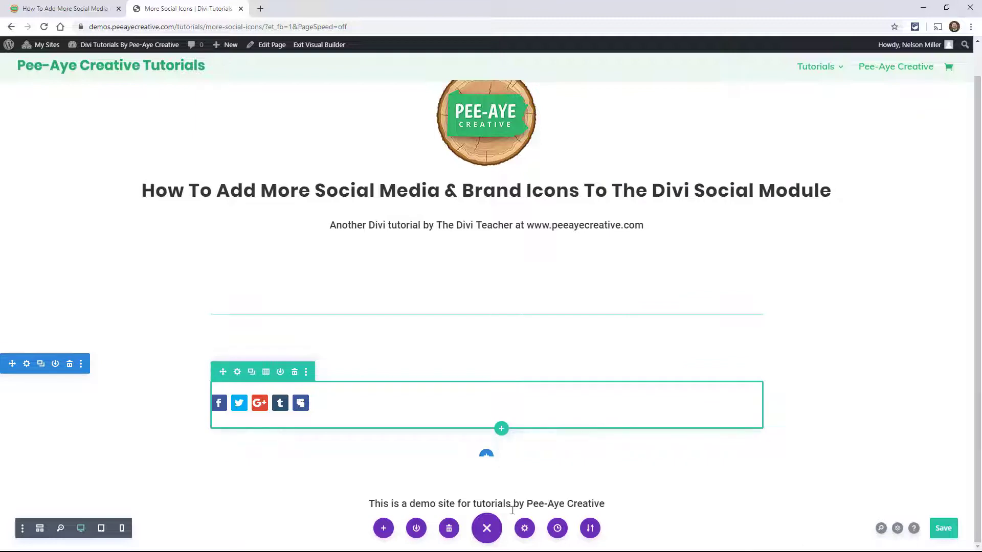
{"action": "left_click", "coordinate": [524, 528]}
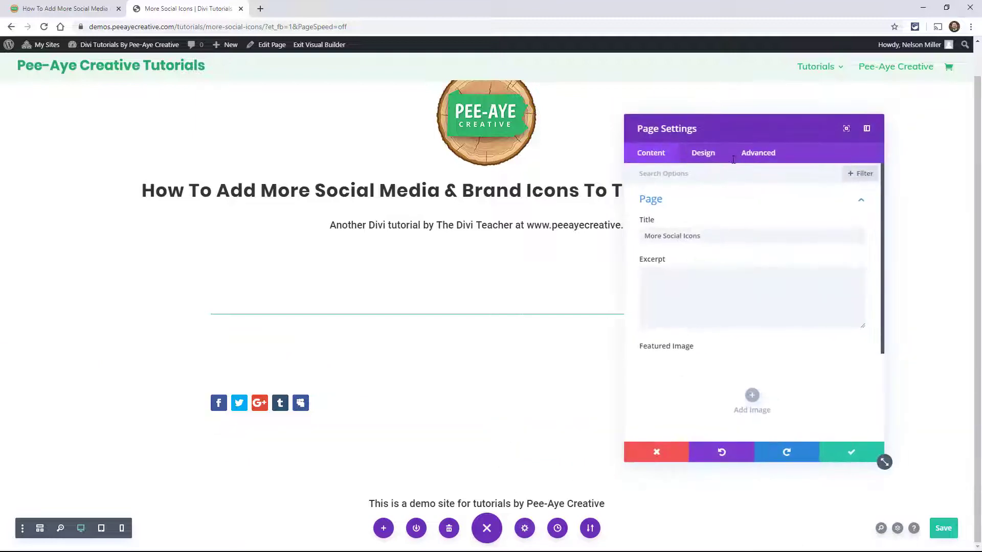
{"action": "left_click", "coordinate": [759, 153]}
{"action": "left_click", "coordinate": [648, 201]}
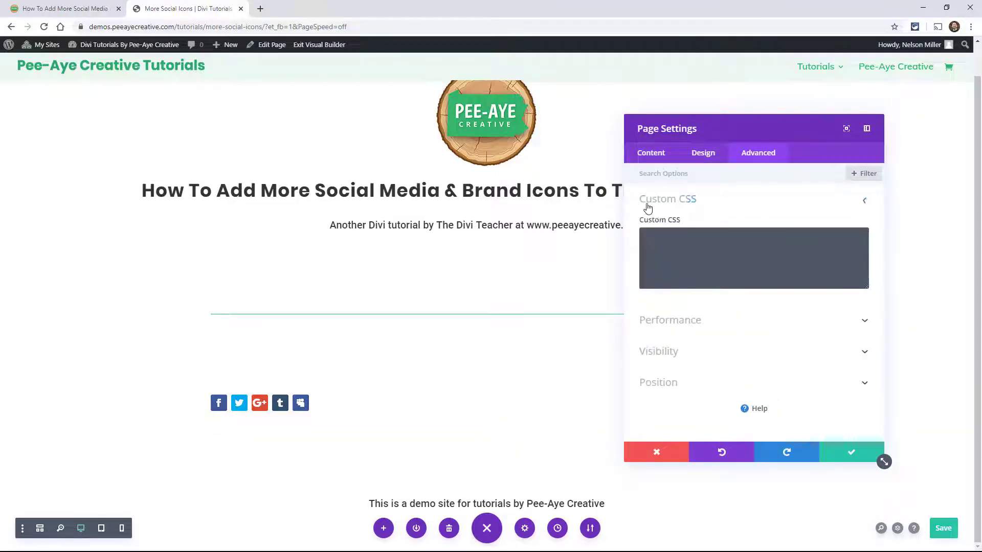
{"action": "left_click", "coordinate": [656, 240]}
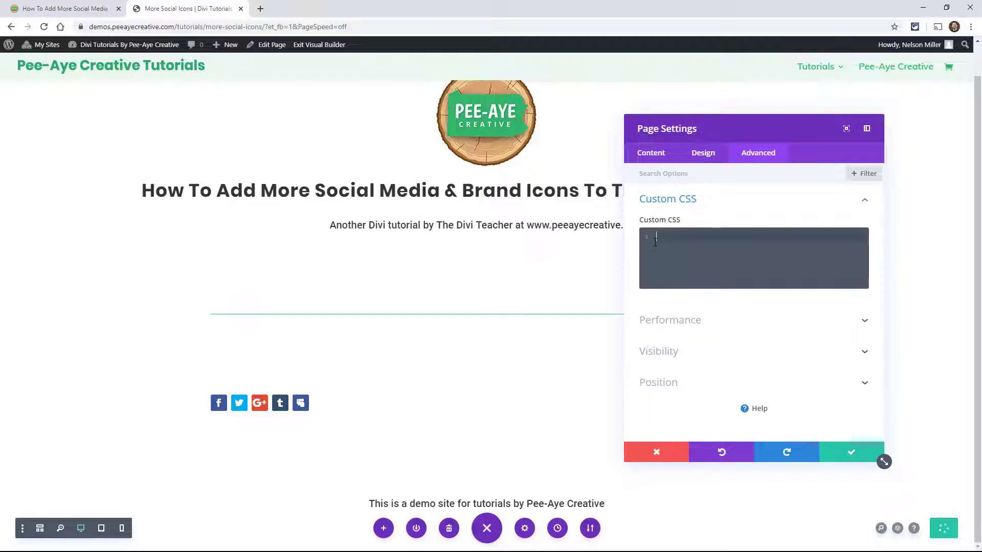
- Paste the Google+ snippet into the page's custom CSS and place the caret in the xxxx placeholder
{"action": "type", "text": ".et-social-google-plus a.icon:before {   content: \"\\xxxx\";   font-family: \"Font Awesome 5 Brands\"!important; }"}
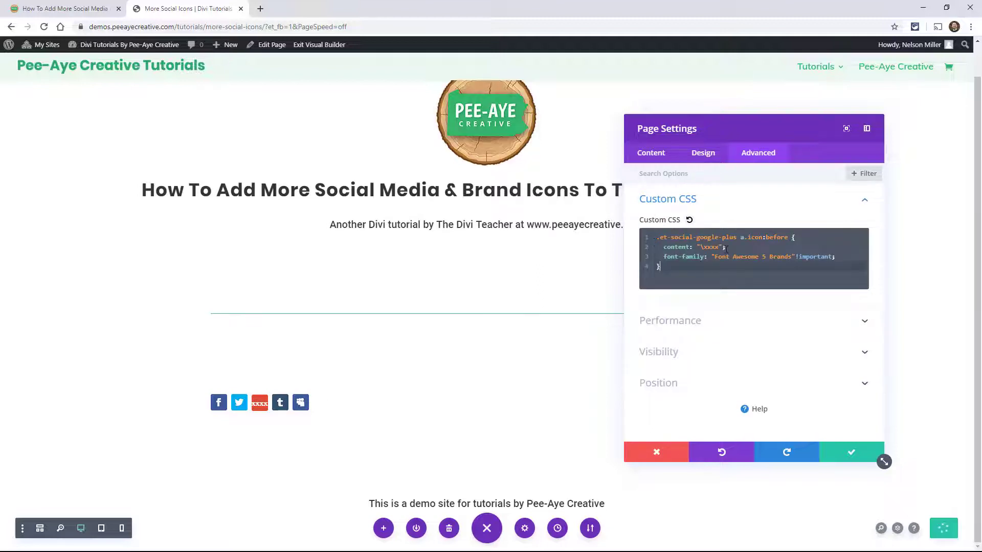
{"action": "key", "text": "ctrl+z"}
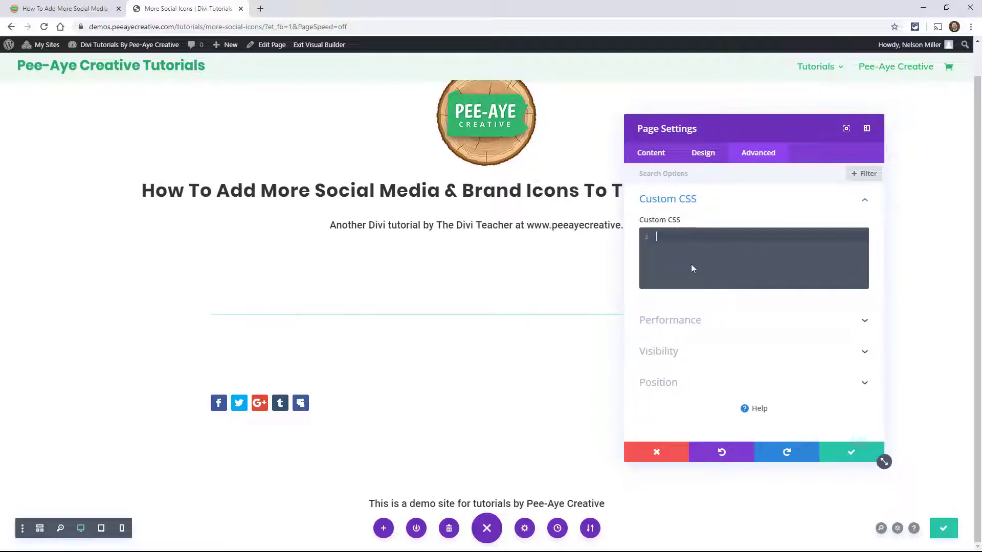
{"action": "type", "text": ".et-social-google-plus a.icon:before {   content: \"\\xxxx\";   font-family: \"Font Awesome 5 Brands\"!important; }"}
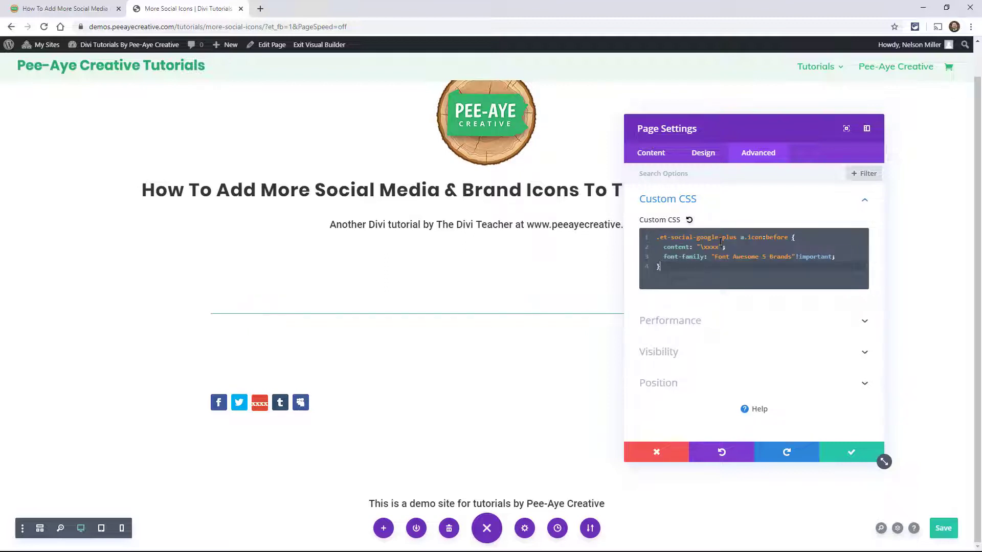
{"action": "left_click", "coordinate": [707, 247]}
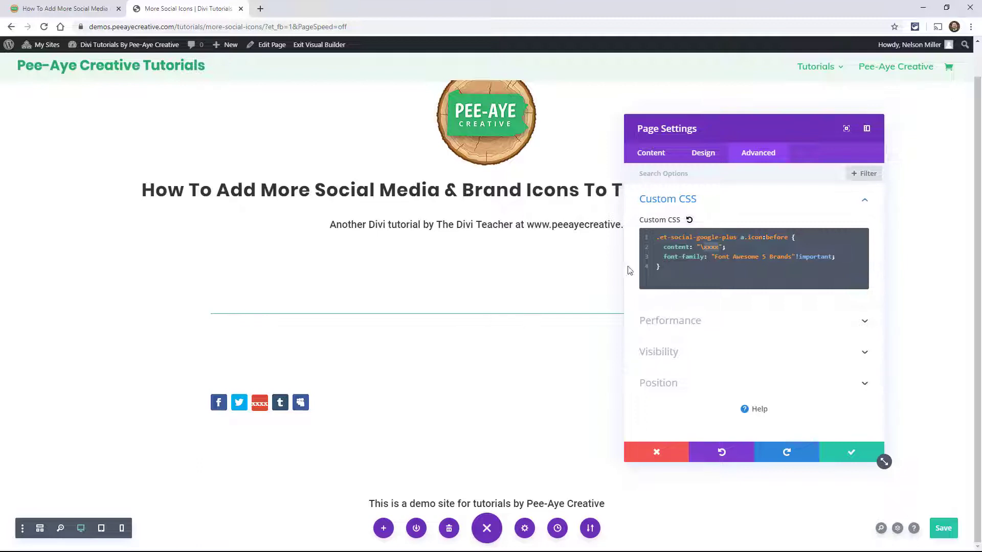
- Copy WhatsApp's code f232 from the article and paste it over the xxxx placeholder, then apply the page settings
{"action": "left_click", "coordinate": [71, 11]}
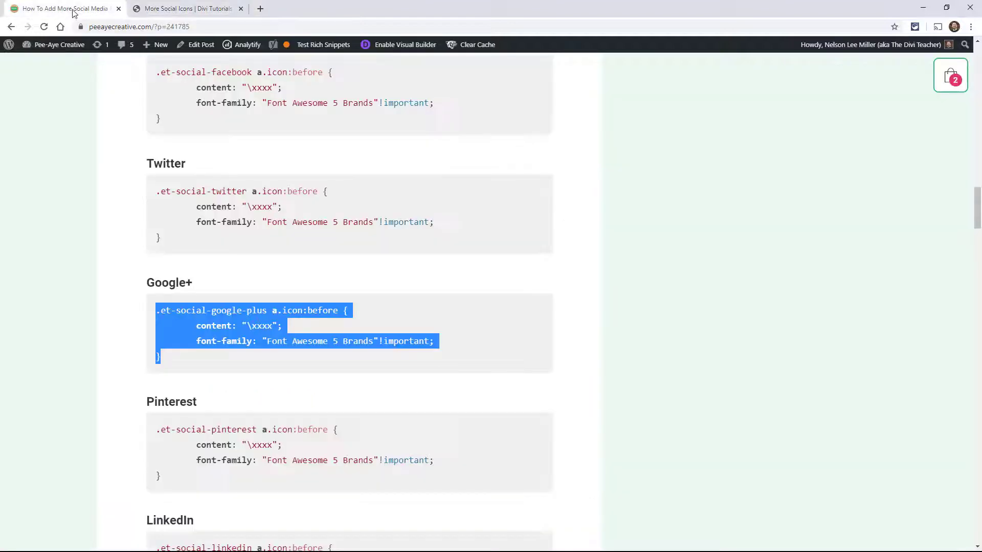
{"action": "scroll", "coordinate": [183, 268], "scroll_direction": "down", "scroll_amount": 3}
{"action": "scroll", "coordinate": [184, 268], "scroll_direction": "down", "scroll_amount": 3}
{"action": "scroll", "coordinate": [183, 268], "scroll_direction": "down", "scroll_amount": 3}
{"action": "scroll", "coordinate": [183, 267], "scroll_direction": "down", "scroll_amount": 3}
{"action": "scroll", "coordinate": [183, 299], "scroll_direction": "down", "scroll_amount": 5}
{"action": "scroll", "coordinate": [183, 299], "scroll_direction": "down", "scroll_amount": 5}
{"action": "scroll", "coordinate": [184, 299], "scroll_direction": "down", "scroll_amount": 3}
{"action": "scroll", "coordinate": [183, 299], "scroll_direction": "down", "scroll_amount": 2}
{"action": "scroll", "coordinate": [183, 310], "scroll_direction": "down", "scroll_amount": 2}
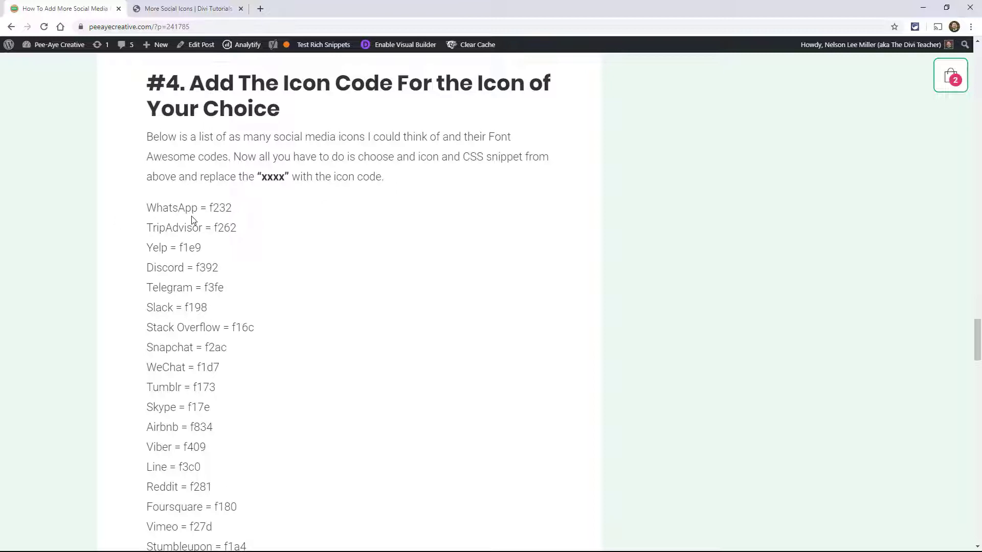
{"action": "double_click", "coordinate": [222, 207]}
{"action": "key", "text": "ctrl+c"}
{"action": "left_click", "coordinate": [184, 8]}
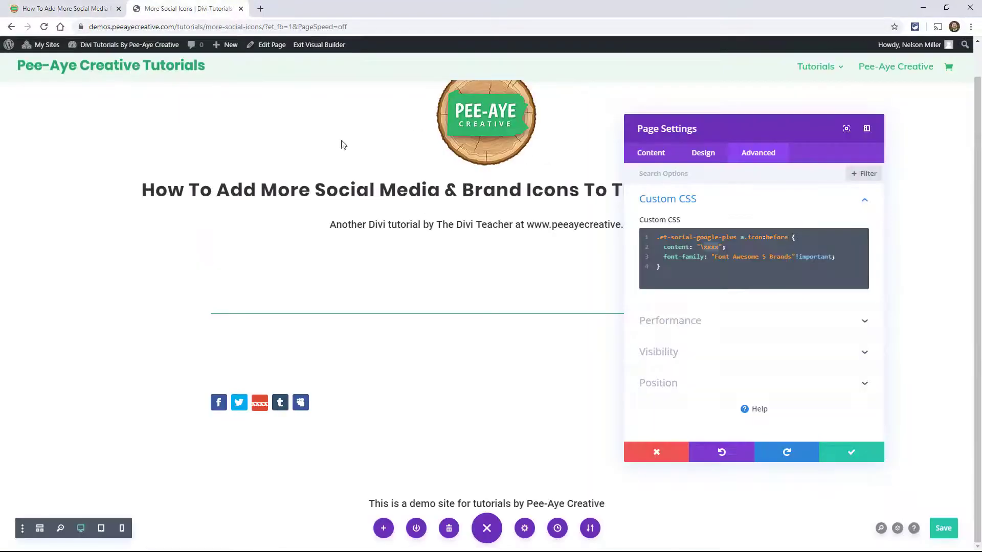
{"action": "double_click", "coordinate": [714, 247]}
{"action": "key", "text": "ctrl+v"}
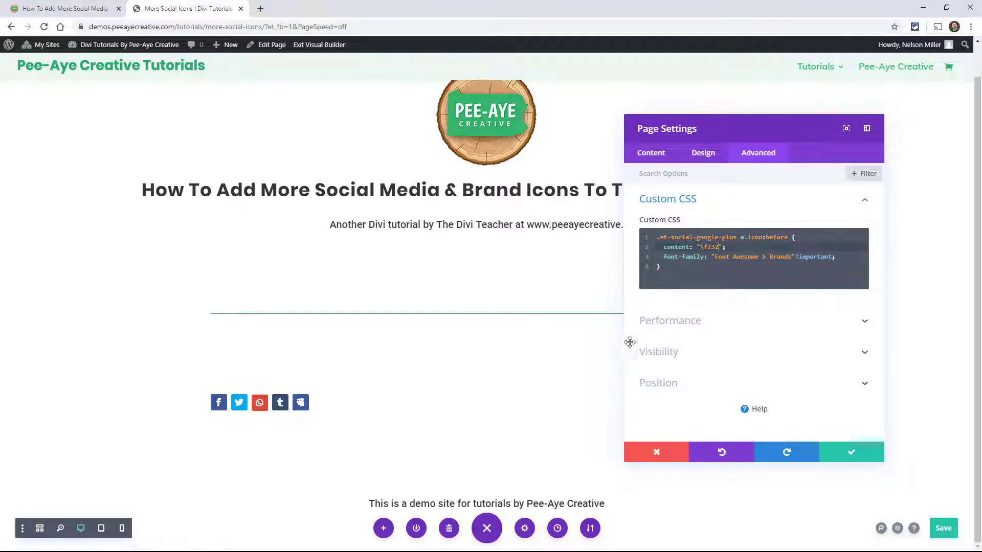
{"action": "left_click", "coordinate": [851, 451]}
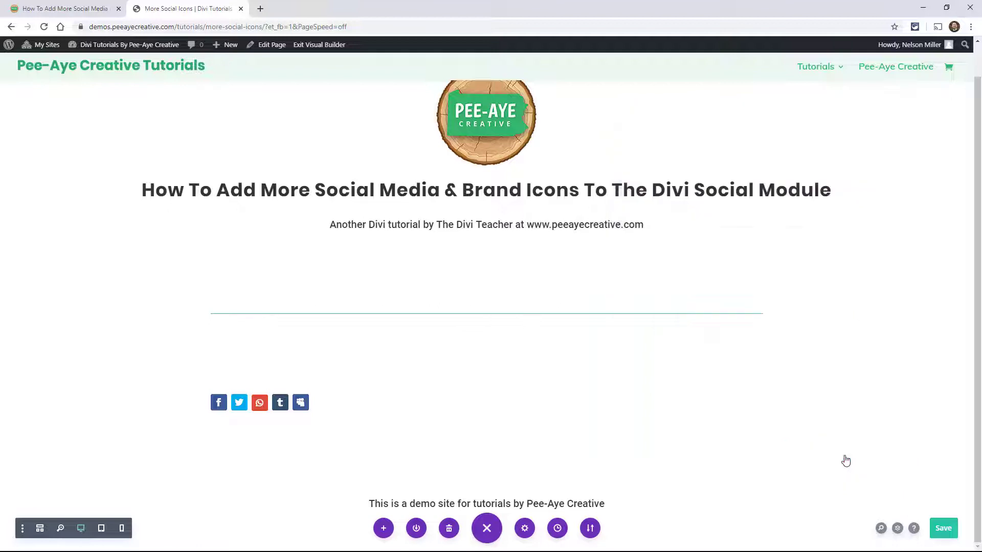
- Search the free Font Awesome icons for whatsapp and view the WhatsApp brand icon's page
{"action": "left_click", "coordinate": [259, 8]}
{"action": "type", "text": "fo"}
{"action": "left_click", "coordinate": [65, 9]}
{"action": "scroll", "coordinate": [195, 296], "scroll_direction": "down", "scroll_amount": 4}
{"action": "scroll", "coordinate": [195, 308], "scroll_direction": "down", "scroll_amount": 3}
{"action": "scroll", "coordinate": [196, 322], "scroll_direction": "down", "scroll_amount": 3}
{"action": "scroll", "coordinate": [196, 353], "scroll_direction": "down", "scroll_amount": 3}
{"action": "scroll", "coordinate": [197, 357], "scroll_direction": "down", "scroll_amount": 1}
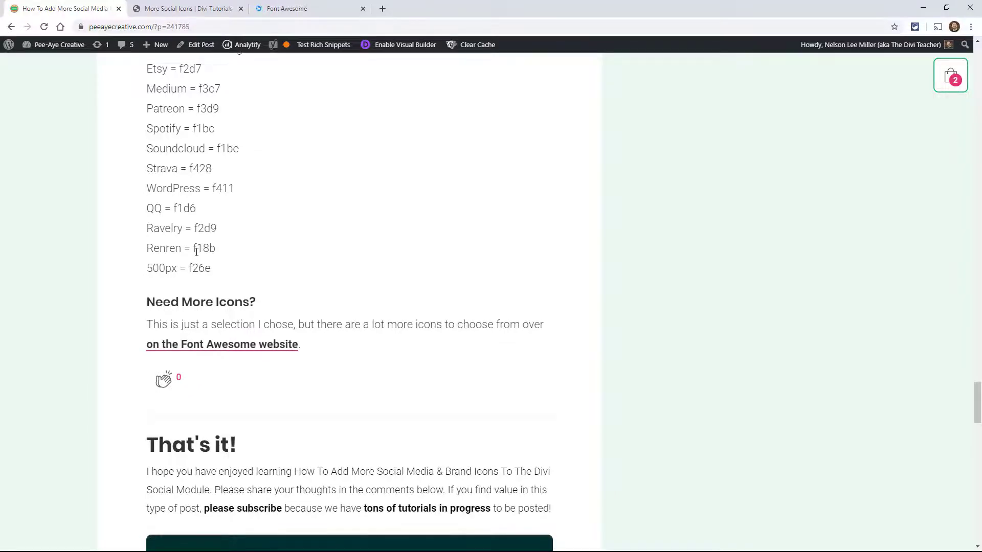
{"action": "scroll", "coordinate": [196, 252], "scroll_direction": "up", "scroll_amount": 3}
{"action": "scroll", "coordinate": [196, 253], "scroll_direction": "up", "scroll_amount": 3}
{"action": "scroll", "coordinate": [196, 252], "scroll_direction": "up", "scroll_amount": 3}
{"action": "scroll", "coordinate": [196, 252], "scroll_direction": "up", "scroll_amount": 3}
{"action": "scroll", "coordinate": [196, 251], "scroll_direction": "up", "scroll_amount": 4}
{"action": "scroll", "coordinate": [196, 251], "scroll_direction": "up", "scroll_amount": 2}
{"action": "scroll", "coordinate": [195, 238], "scroll_direction": "up", "scroll_amount": 1}
{"action": "scroll", "coordinate": [195, 238], "scroll_direction": "up", "scroll_amount": 1}
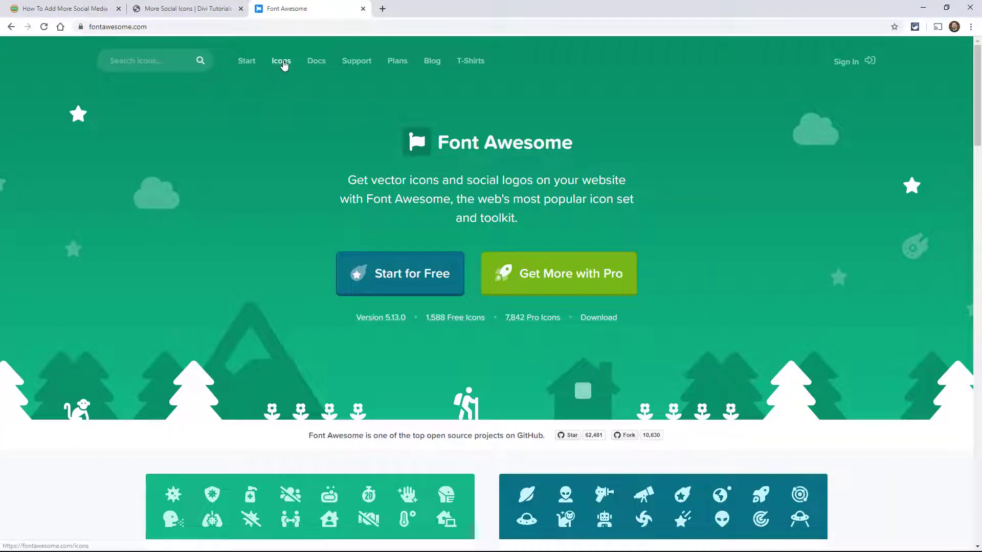
{"action": "left_click", "coordinate": [281, 61]}
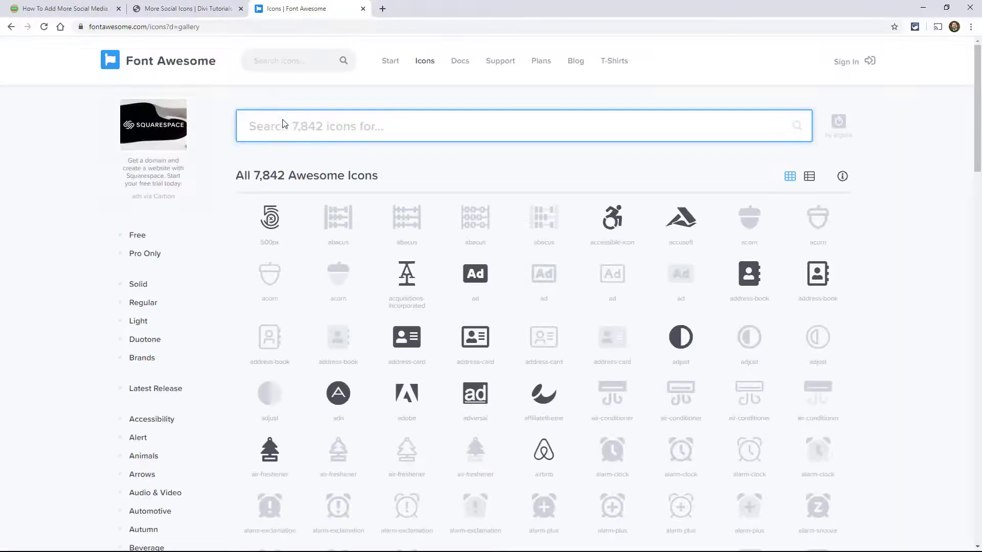
{"action": "left_click", "coordinate": [138, 237]}
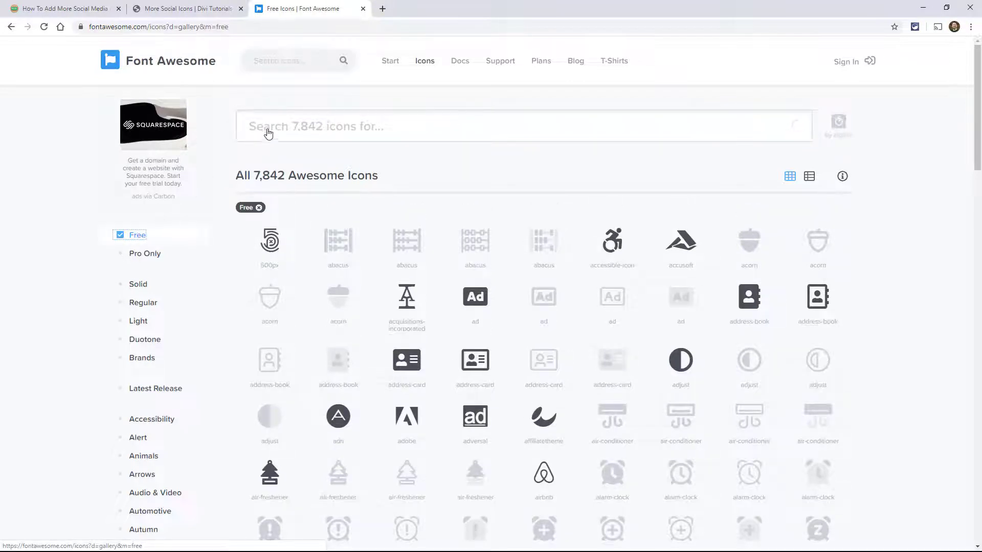
{"action": "left_click", "coordinate": [296, 130]}
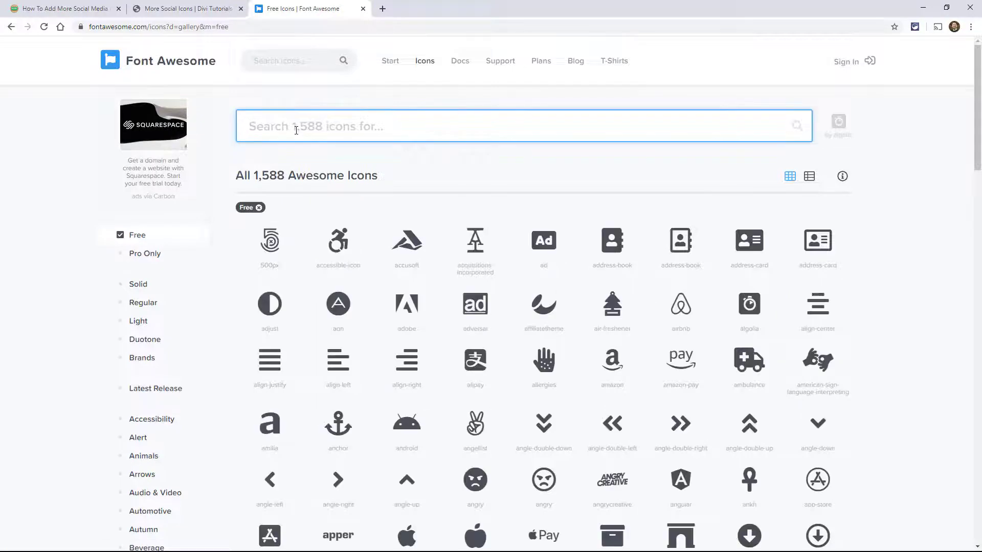
{"action": "type", "text": "what"}
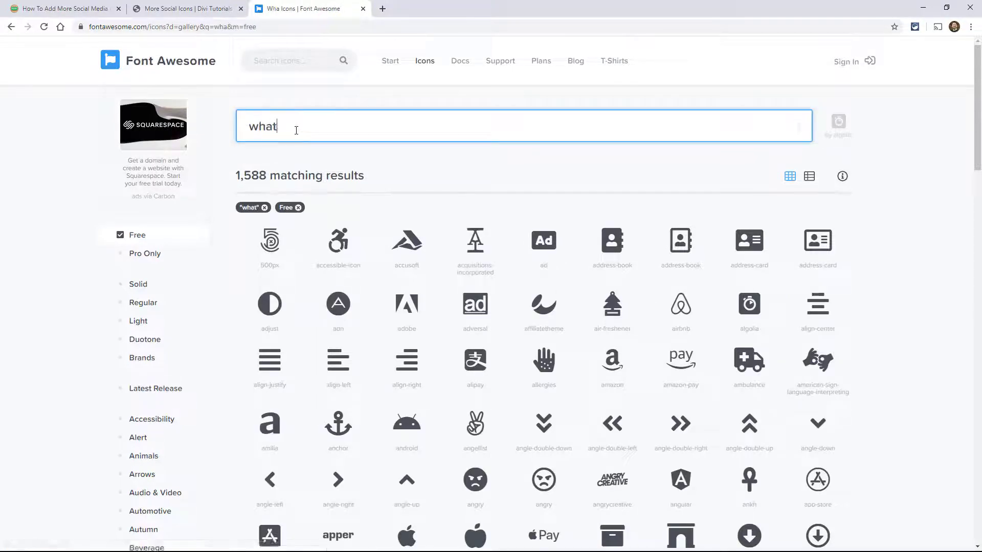
{"action": "type", "text": "sapp"}
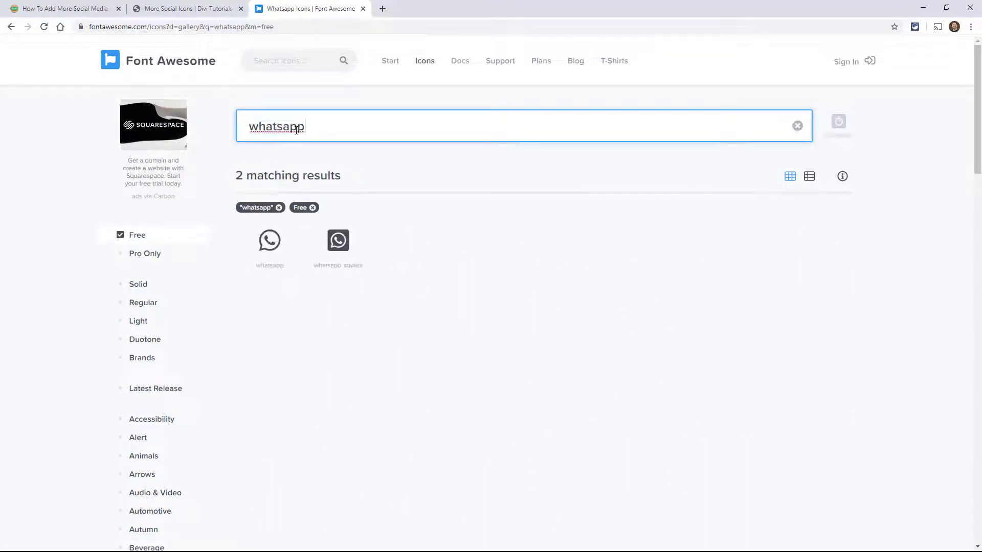
{"action": "left_click", "coordinate": [269, 244]}
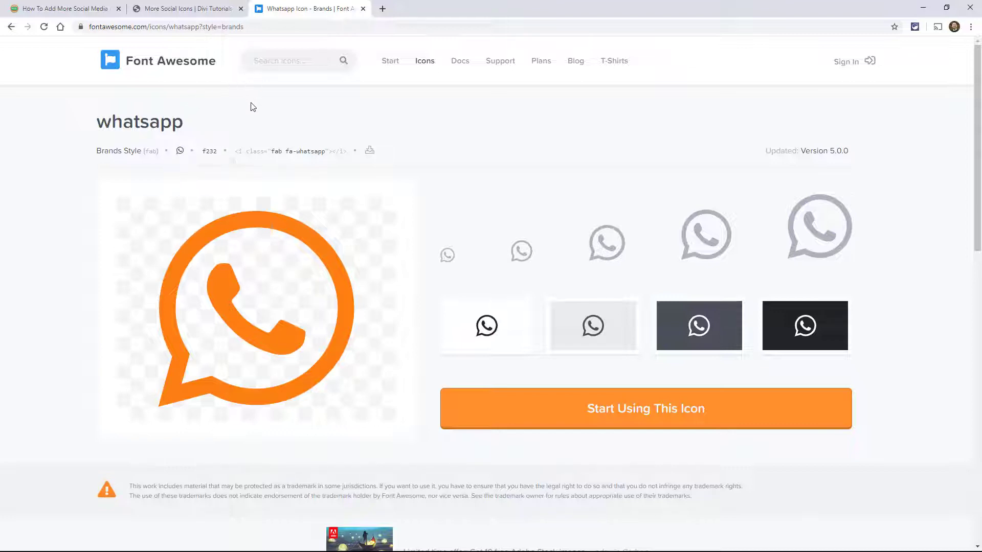
- In the Google+ network's settings, set the WhatsApp icon background to the green saved swatch
{"action": "left_click", "coordinate": [159, 10]}
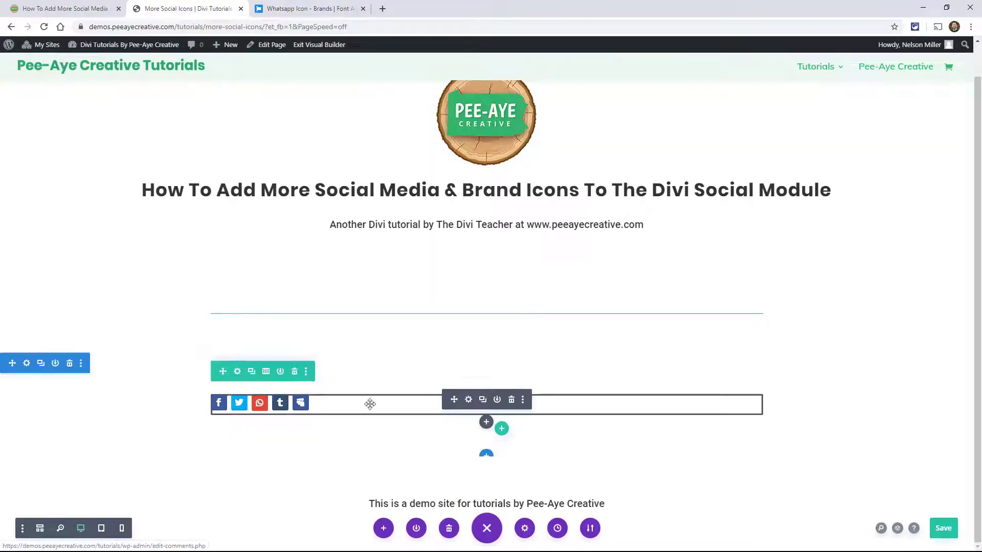
{"action": "mouse_move", "coordinate": [486, 403]}
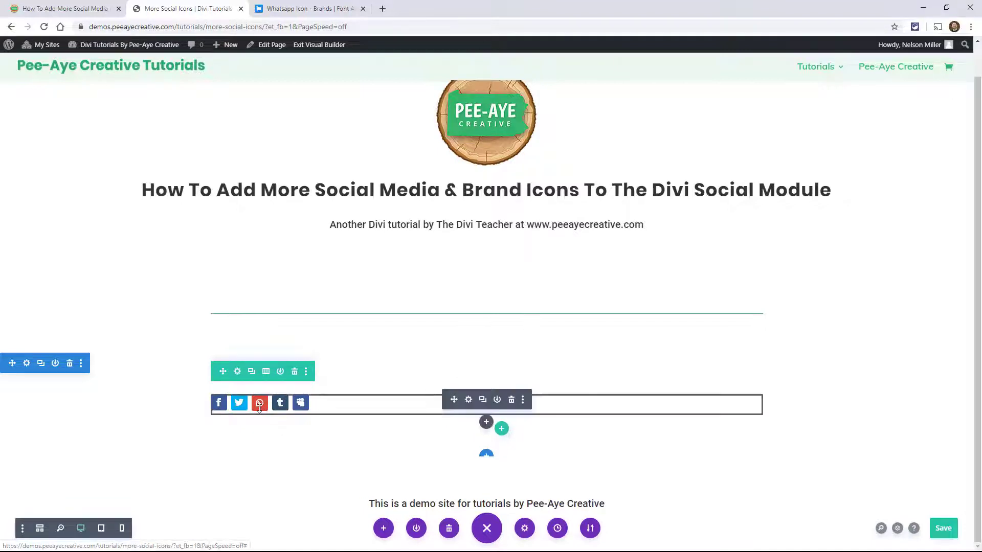
{"action": "left_click", "coordinate": [468, 400]}
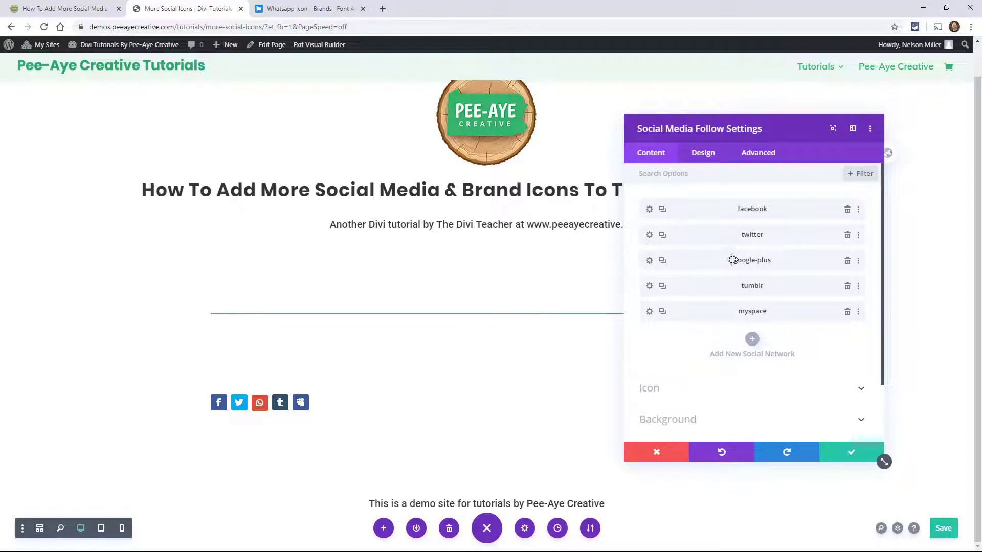
{"action": "left_click", "coordinate": [650, 260]}
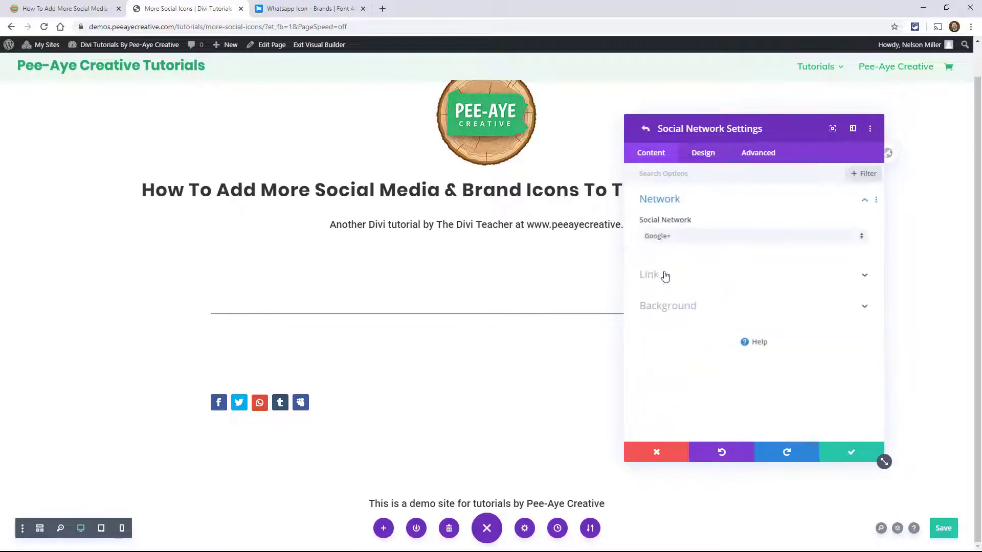
{"action": "left_click", "coordinate": [665, 306]}
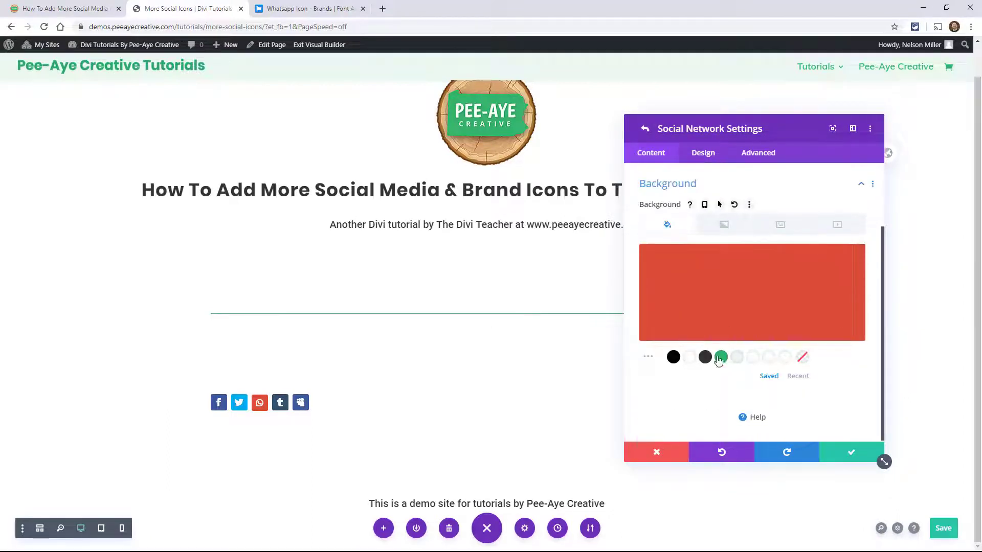
{"action": "left_click", "coordinate": [721, 358]}
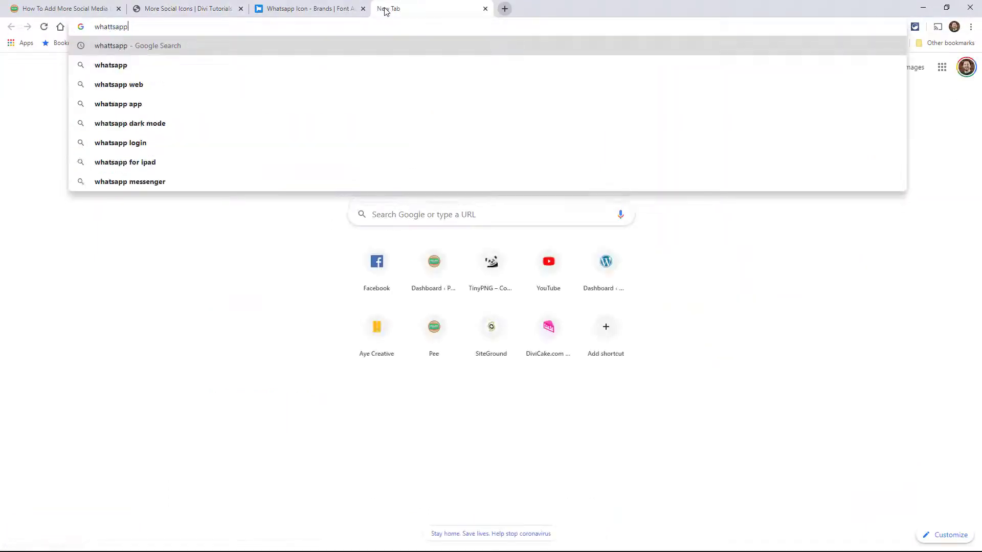
{"action": "type", "text": "hex color"}
- Search Google for WhatsApp's hex colour and copy light green 25D366 from usbrandcolors
{"action": "key", "text": "Return"}
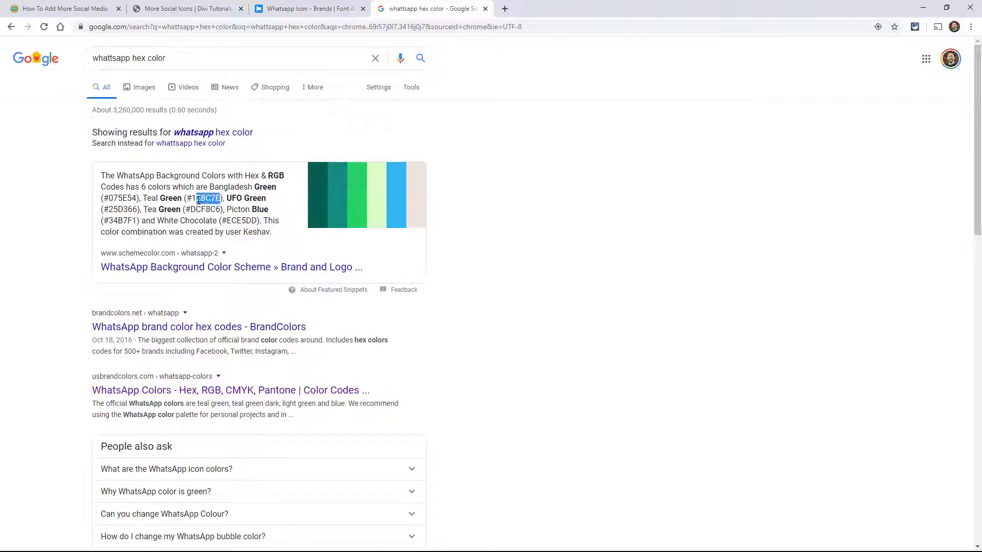
{"action": "scroll", "coordinate": [195, 225], "scroll_direction": "down", "scroll_amount": 3}
{"action": "scroll", "coordinate": [195, 225], "scroll_direction": "down", "scroll_amount": 3}
{"action": "scroll", "coordinate": [195, 225], "scroll_direction": "up", "scroll_amount": 2}
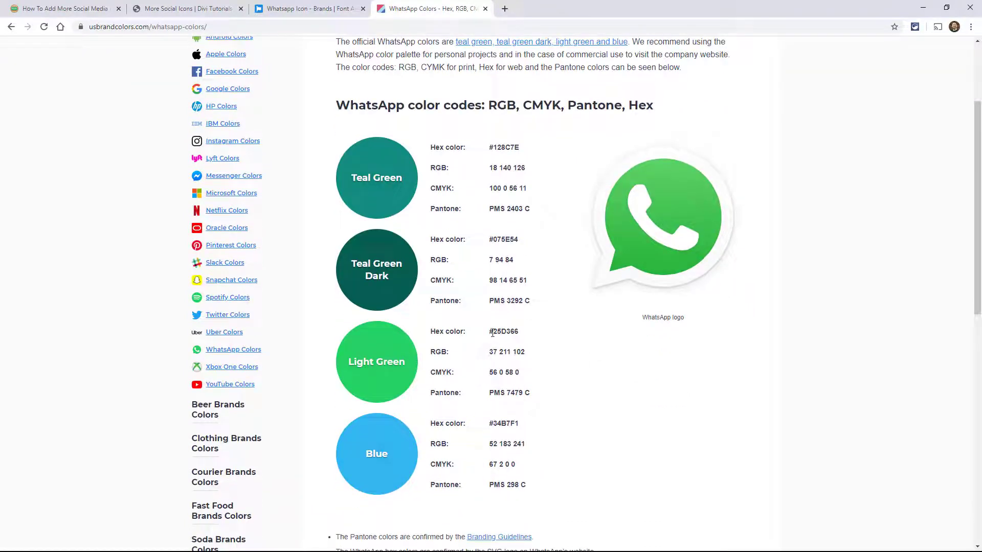
{"action": "left_click_drag", "start_coordinate": [492, 333], "coordinate": [517, 335]}
{"action": "left_click", "coordinate": [184, 9]}
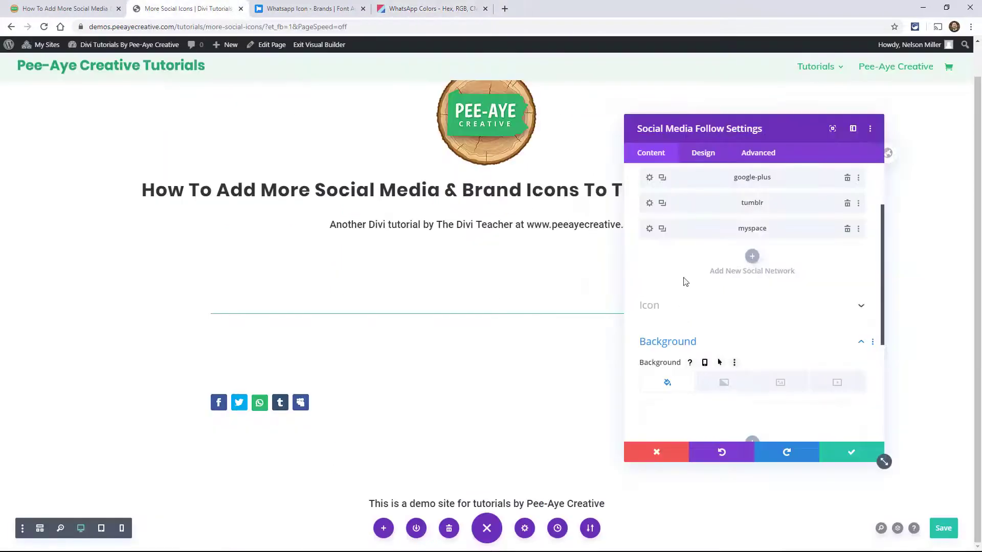
{"action": "scroll", "coordinate": [683, 306], "scroll_direction": "down", "scroll_amount": 3}
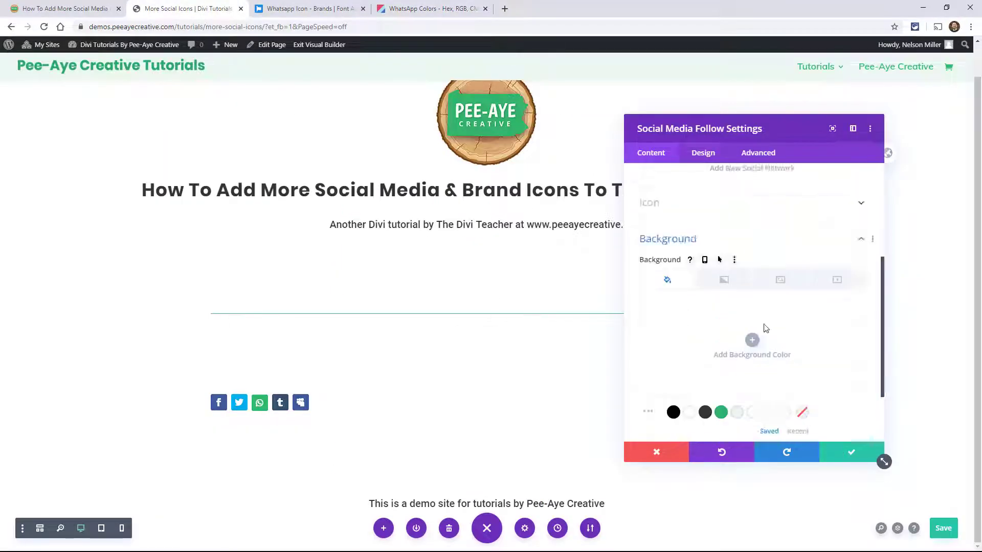
{"action": "scroll", "coordinate": [691, 307], "scroll_direction": "up", "scroll_amount": 5}
- Set the WhatsApp network's background to #25D366 and save the module settings
{"action": "left_click", "coordinate": [647, 270]}
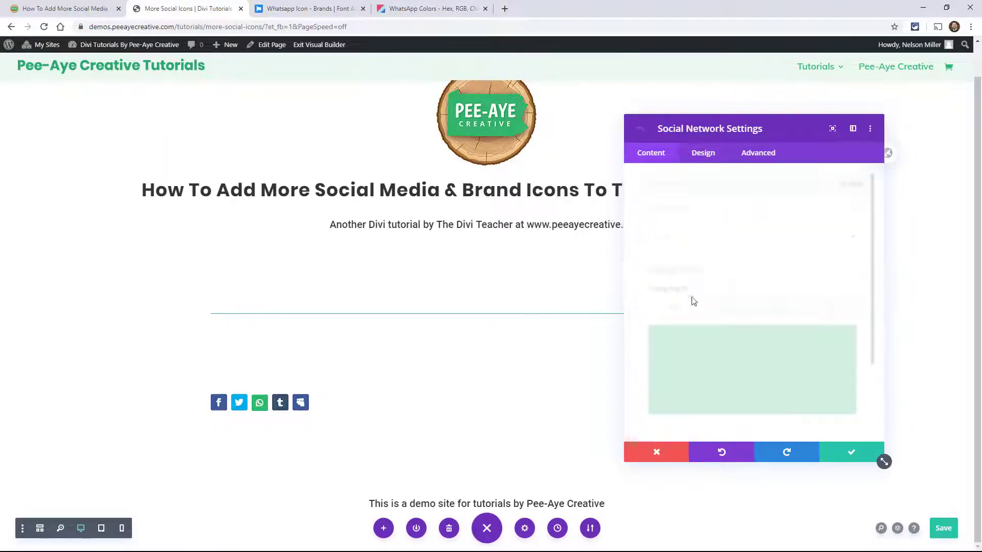
{"action": "left_click", "coordinate": [716, 385]}
{"action": "type", "text": "#25d366"}
{"action": "left_click", "coordinate": [835, 452]}
{"action": "left_click", "coordinate": [851, 452]}
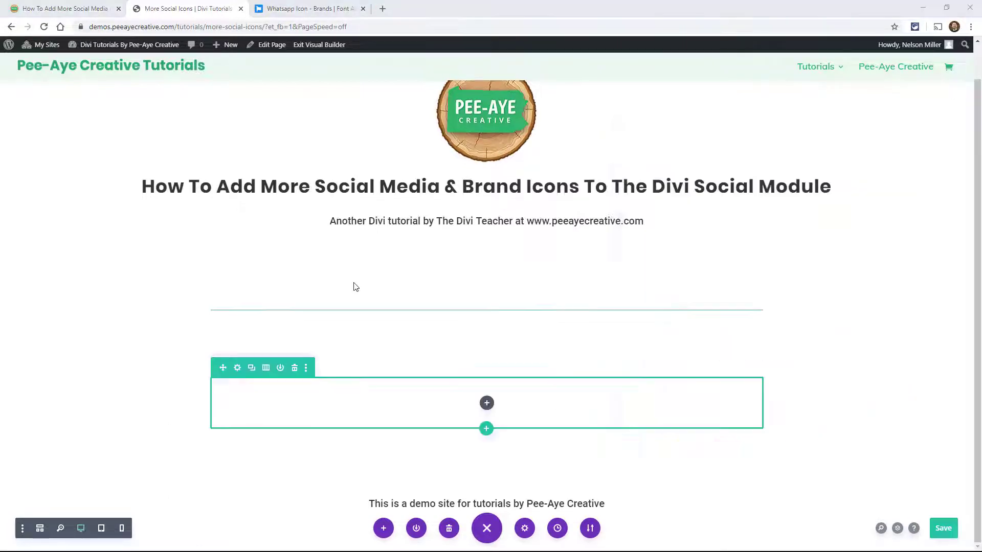
- Add a second Social Media Follow module and give its icons a custom 48px size under Design > Icon
{"action": "left_click", "coordinate": [487, 405]}
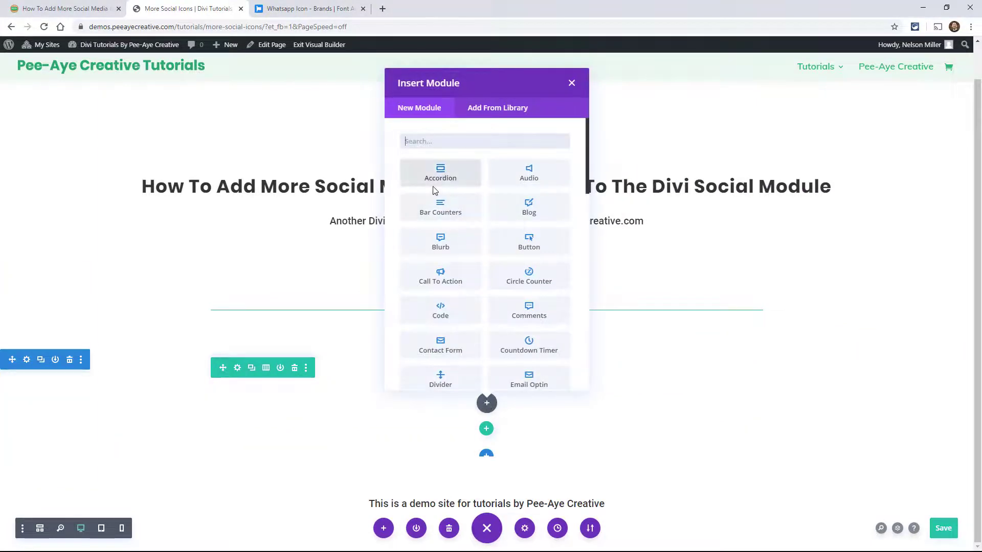
{"action": "type", "text": "soci"}
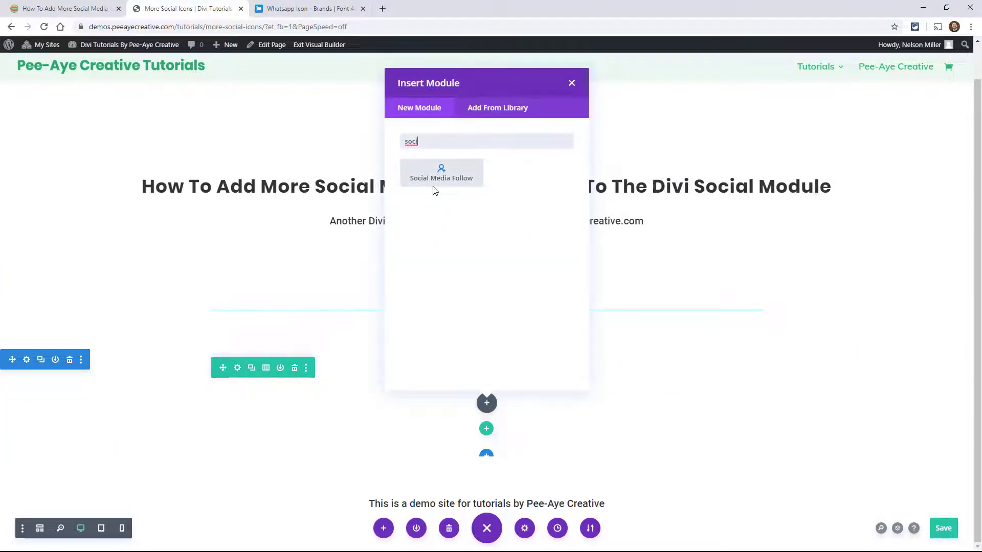
{"action": "left_click", "coordinate": [430, 184]}
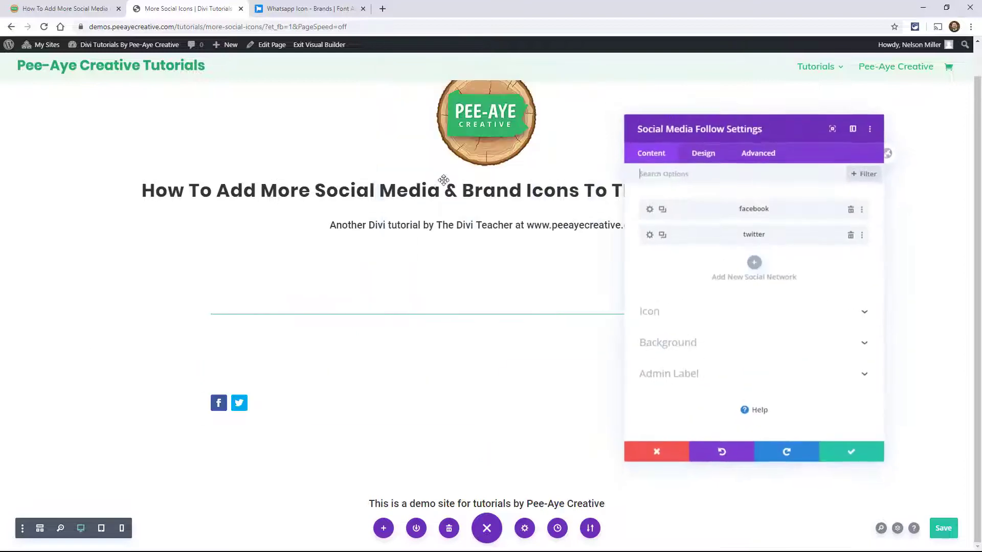
{"action": "left_click", "coordinate": [703, 153]}
{"action": "left_click", "coordinate": [669, 200]}
{"action": "left_click", "coordinate": [661, 233]}
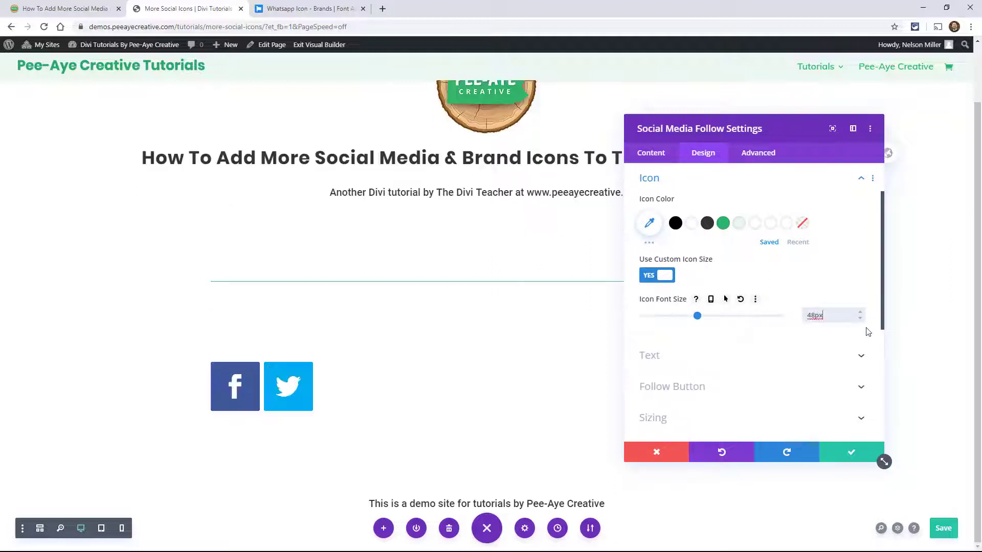
{"action": "left_click", "coordinate": [852, 453]}
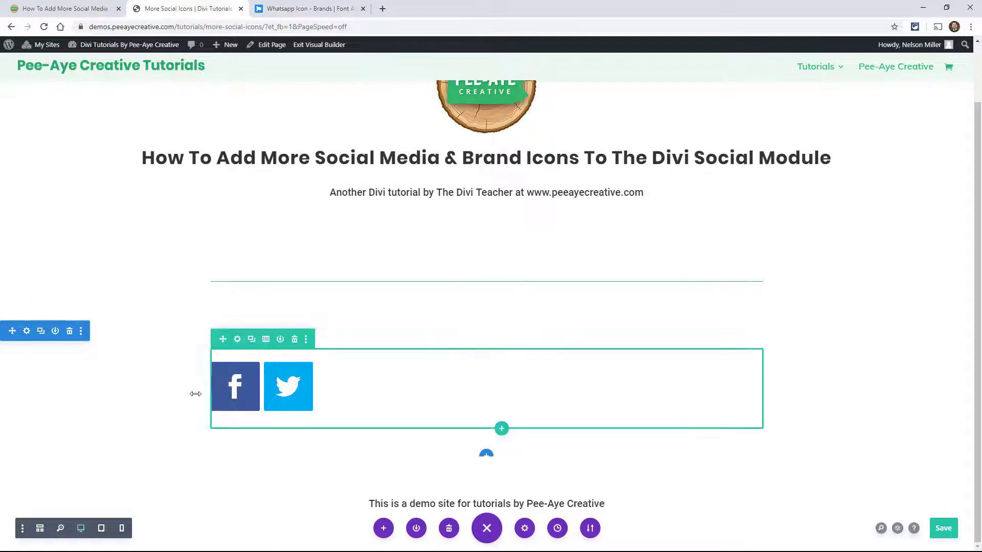
- Grab the Facebook icon CSS snippet from the tutorial article and return to the Divi page
{"action": "left_click", "coordinate": [66, 9]}
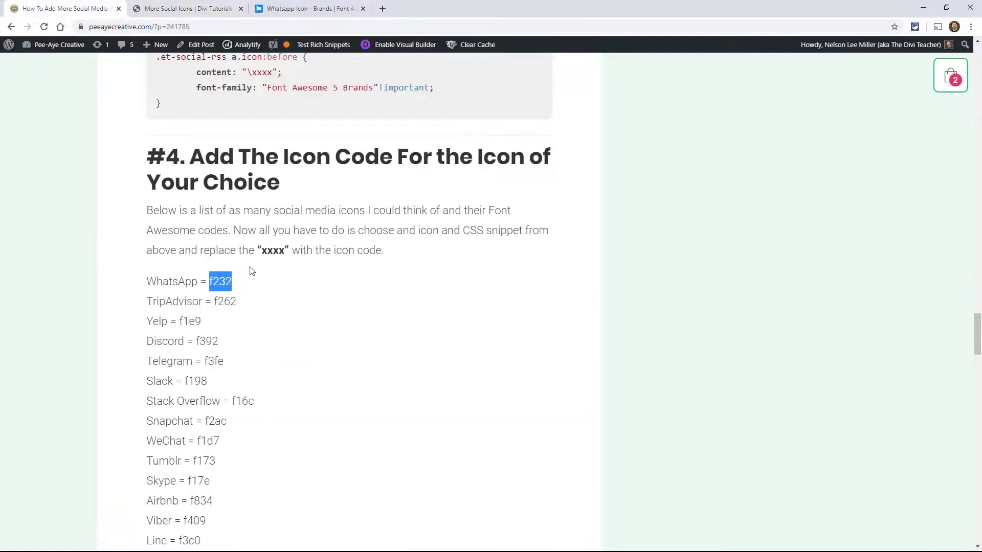
{"action": "scroll", "coordinate": [250, 271], "scroll_direction": "up", "scroll_amount": 8}
{"action": "scroll", "coordinate": [230, 272], "scroll_direction": "up", "scroll_amount": 6}
{"action": "scroll", "coordinate": [231, 272], "scroll_direction": "up", "scroll_amount": 6}
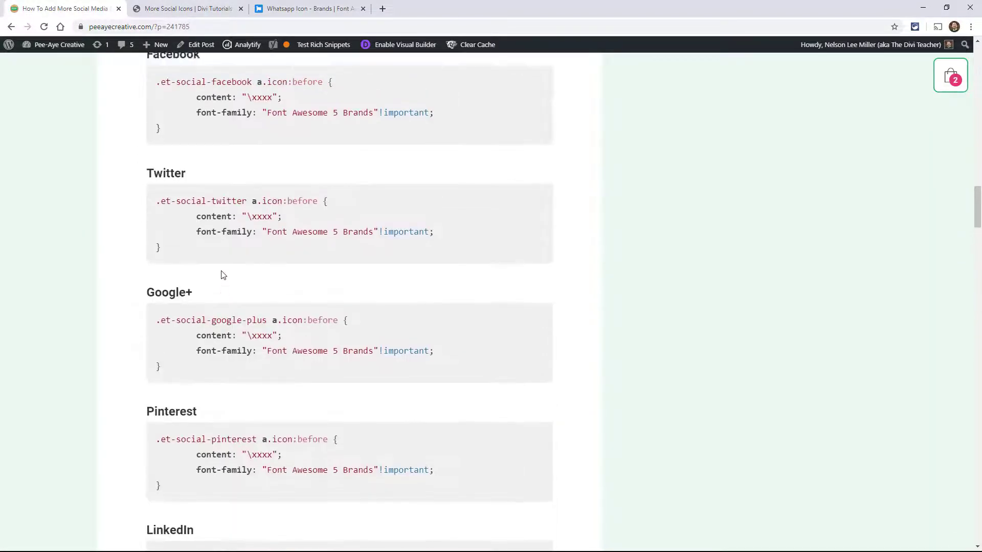
{"action": "scroll", "coordinate": [222, 275], "scroll_direction": "up", "scroll_amount": 5}
{"action": "scroll", "coordinate": [222, 274], "scroll_direction": "up", "scroll_amount": 4}
{"action": "scroll", "coordinate": [221, 275], "scroll_direction": "up", "scroll_amount": 3}
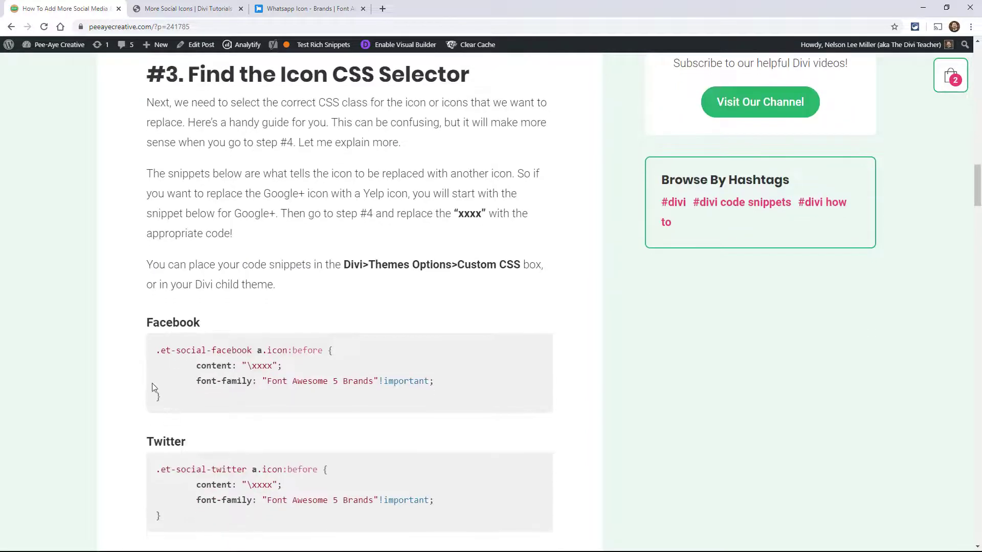
{"action": "left_click_drag", "start_coordinate": [163, 397], "coordinate": [144, 345]}
{"action": "key", "text": "ctrl+c"}
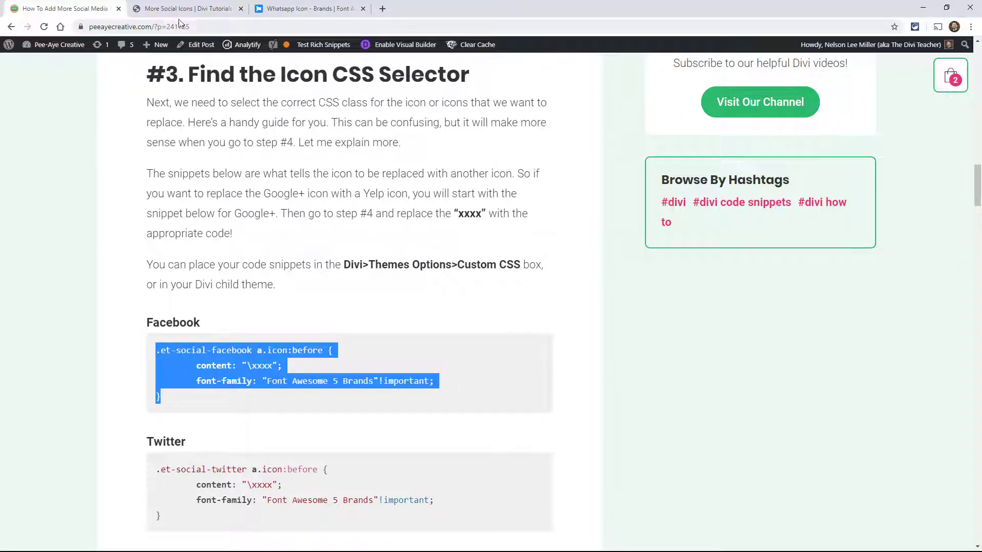
{"action": "left_click", "coordinate": [179, 8]}
- Replace the page's Custom CSS in Page Settings > Advanced with the Facebook snippet
{"action": "left_click", "coordinate": [525, 528]}
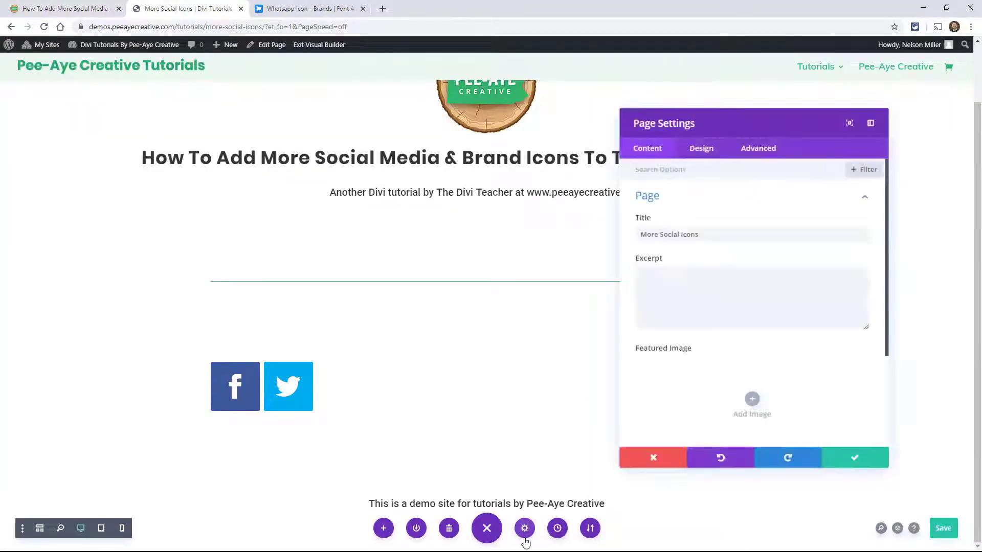
{"action": "left_click", "coordinate": [758, 153]}
{"action": "left_click", "coordinate": [667, 207]}
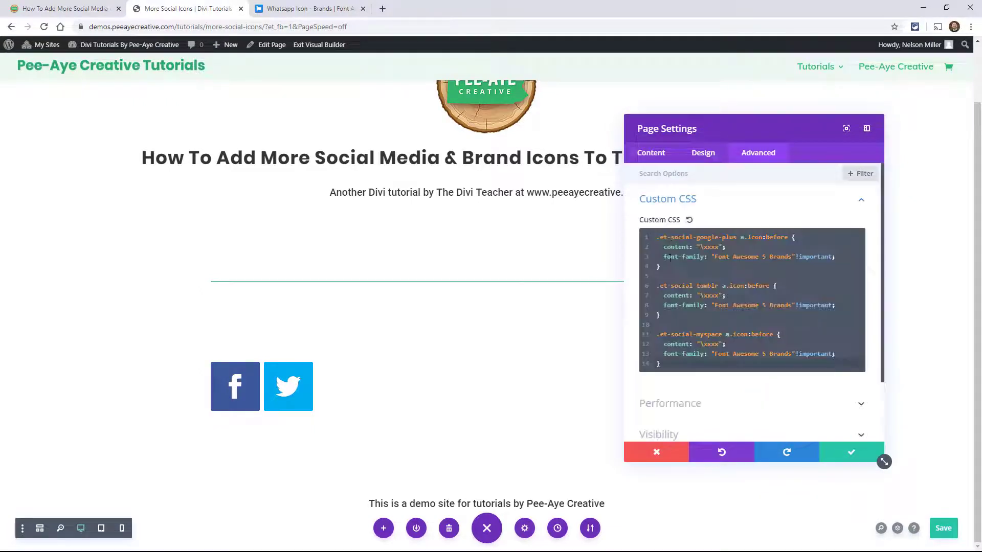
{"action": "left_click", "coordinate": [688, 220]}
{"action": "left_click", "coordinate": [678, 243]}
{"action": "key", "text": "ctrl+v"}
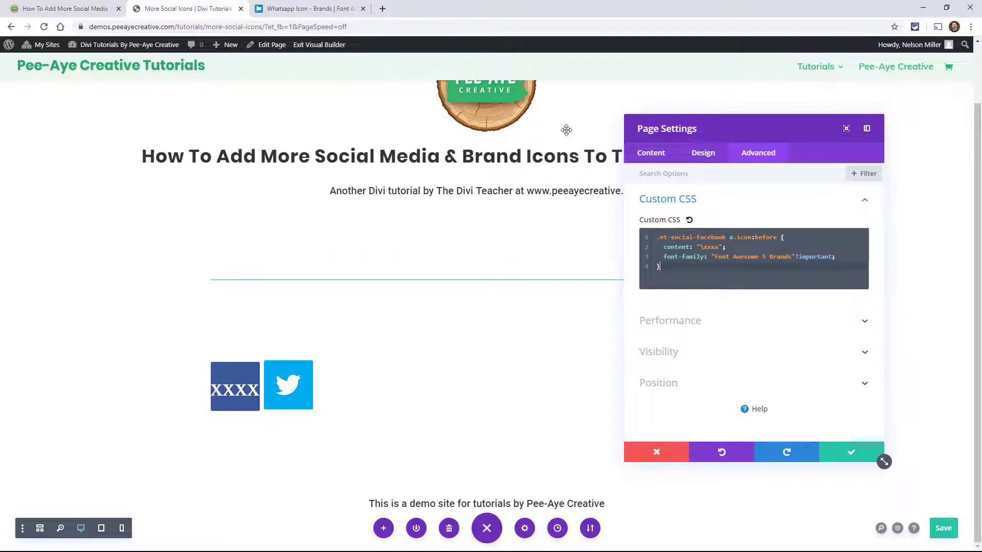
- Find the Yelp brand icon on Font Awesome and copy its unicode f1e9
{"action": "left_click", "coordinate": [300, 9]}
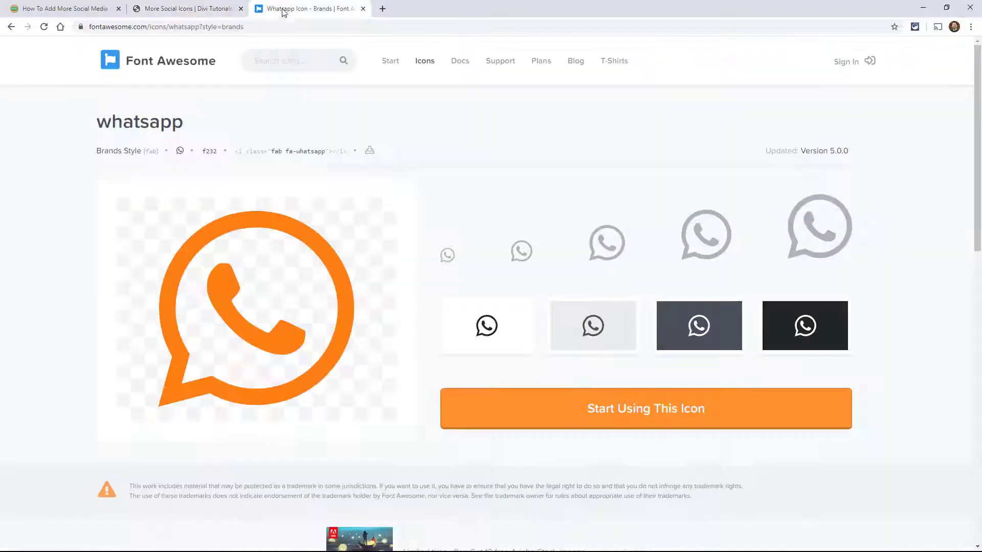
{"action": "left_click", "coordinate": [279, 61]}
{"action": "type", "text": "yelp"}
{"action": "key", "text": "Return"}
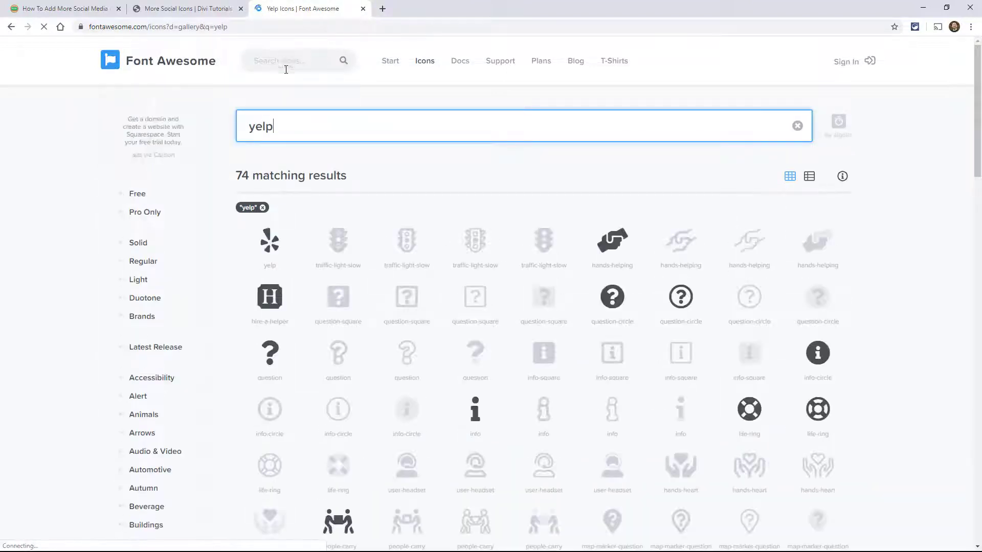
{"action": "left_click", "coordinate": [270, 241]}
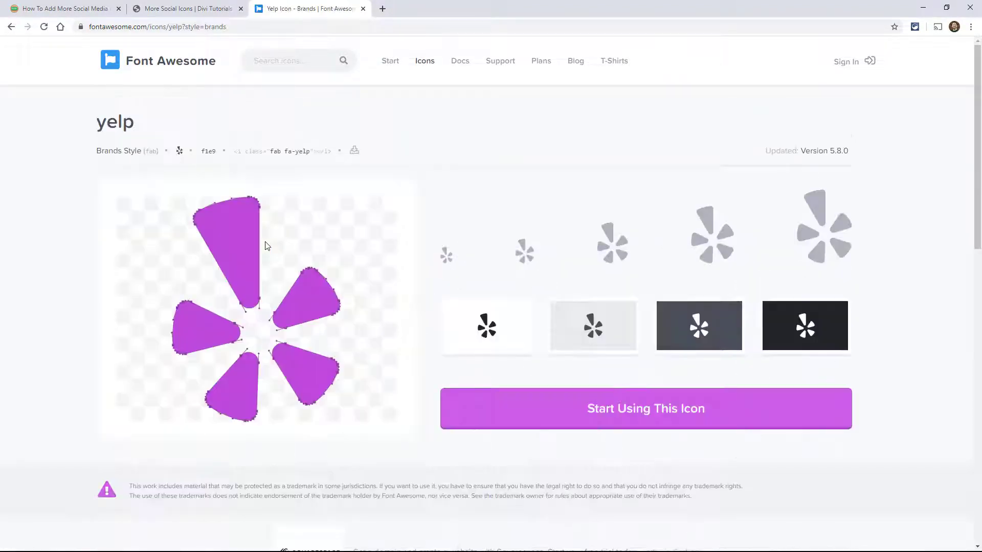
{"action": "left_click", "coordinate": [207, 156]}
- Replace the xxxx placeholder in the Divi custom CSS with the Yelp unicode
{"action": "left_click", "coordinate": [185, 8]}
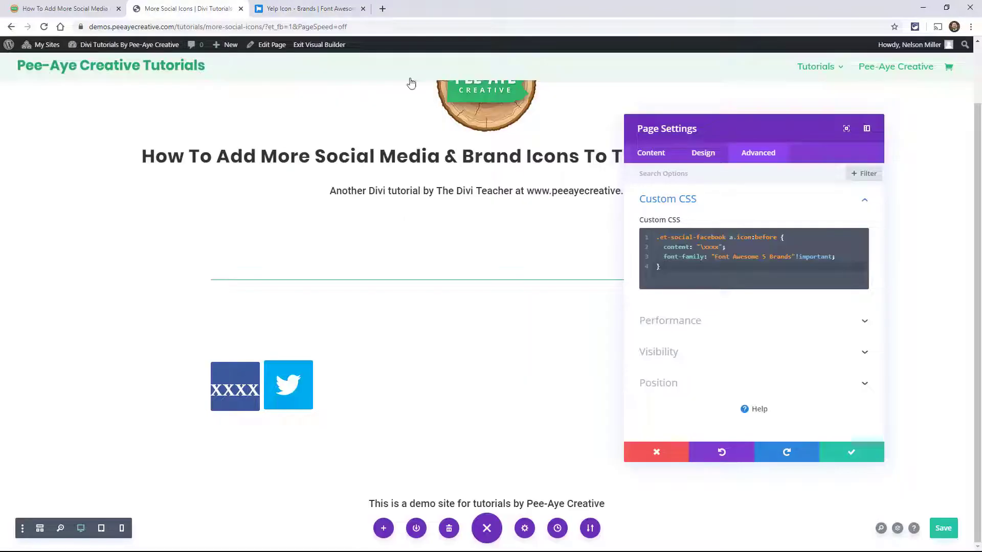
{"action": "left_click", "coordinate": [711, 246]}
{"action": "key", "text": "ctrl+v"}
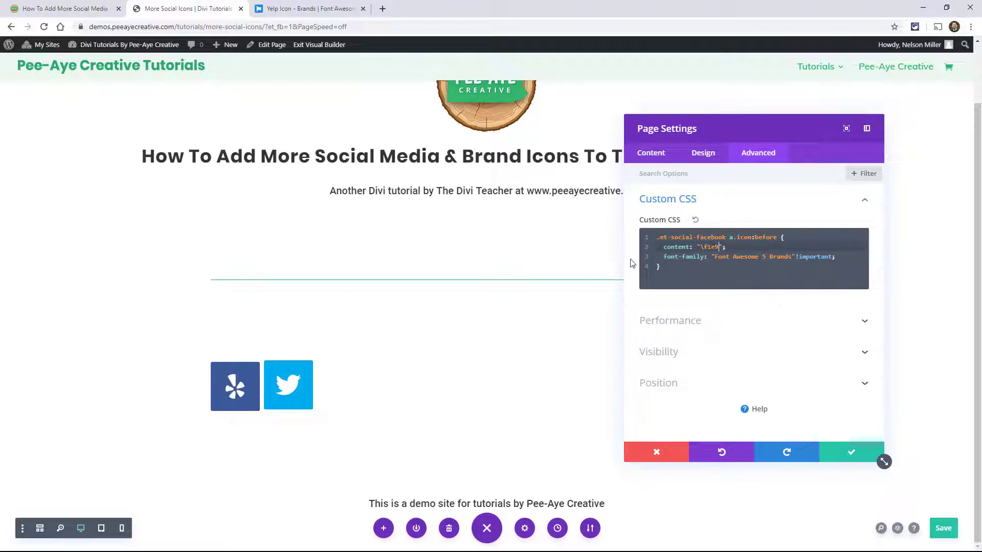
- Look up Yelp's styleguide in a new tab and select the $yelpy-red hex #d32323
{"action": "left_click", "coordinate": [383, 9]}
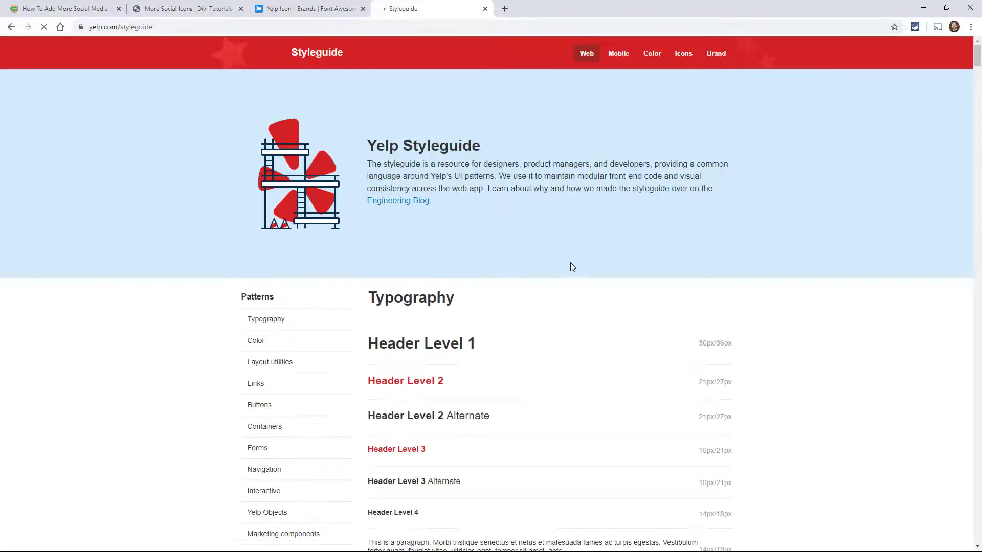
{"action": "scroll", "coordinate": [494, 210], "scroll_direction": "down", "scroll_amount": 5}
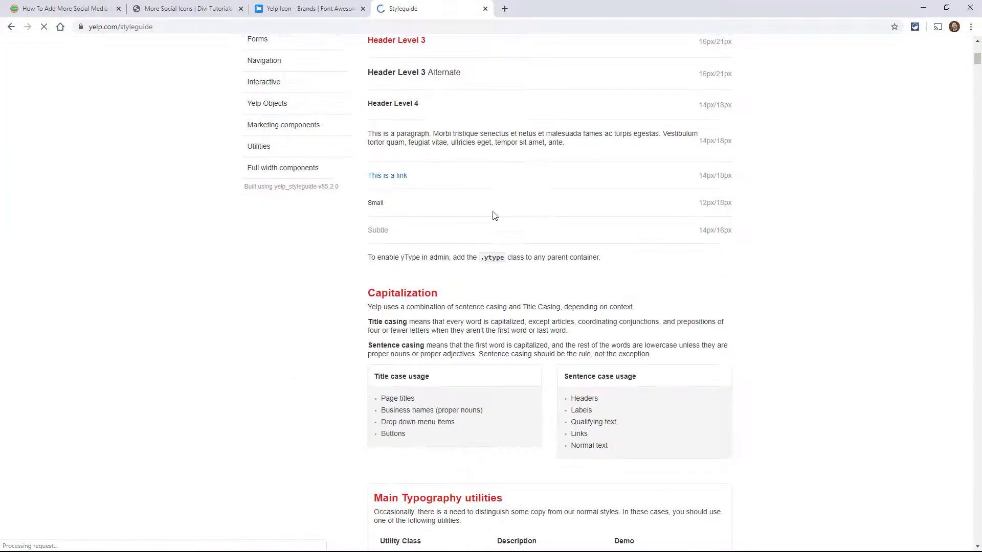
{"action": "scroll", "coordinate": [493, 211], "scroll_direction": "down", "scroll_amount": 4}
{"action": "scroll", "coordinate": [493, 212], "scroll_direction": "down", "scroll_amount": 4}
{"action": "scroll", "coordinate": [492, 219], "scroll_direction": "down", "scroll_amount": 3}
{"action": "scroll", "coordinate": [493, 218], "scroll_direction": "down", "scroll_amount": 5}
{"action": "scroll", "coordinate": [493, 218], "scroll_direction": "down", "scroll_amount": 4}
{"action": "scroll", "coordinate": [492, 218], "scroll_direction": "down", "scroll_amount": 3}
{"action": "scroll", "coordinate": [495, 219], "scroll_direction": "up", "scroll_amount": 2}
{"action": "scroll", "coordinate": [495, 219], "scroll_direction": "up", "scroll_amount": 5}
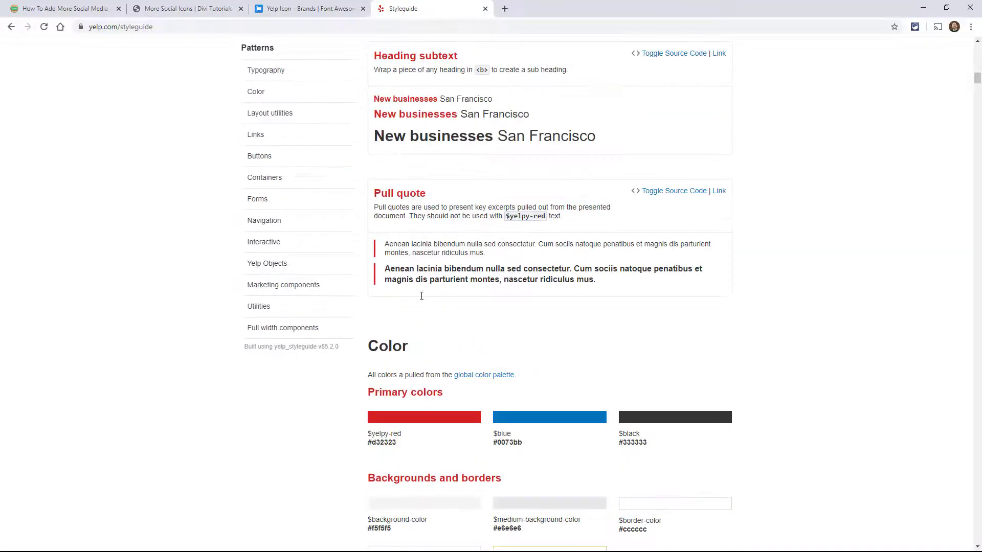
{"action": "scroll", "coordinate": [422, 330], "scroll_direction": "down", "scroll_amount": 1}
{"action": "double_click", "coordinate": [390, 305]}
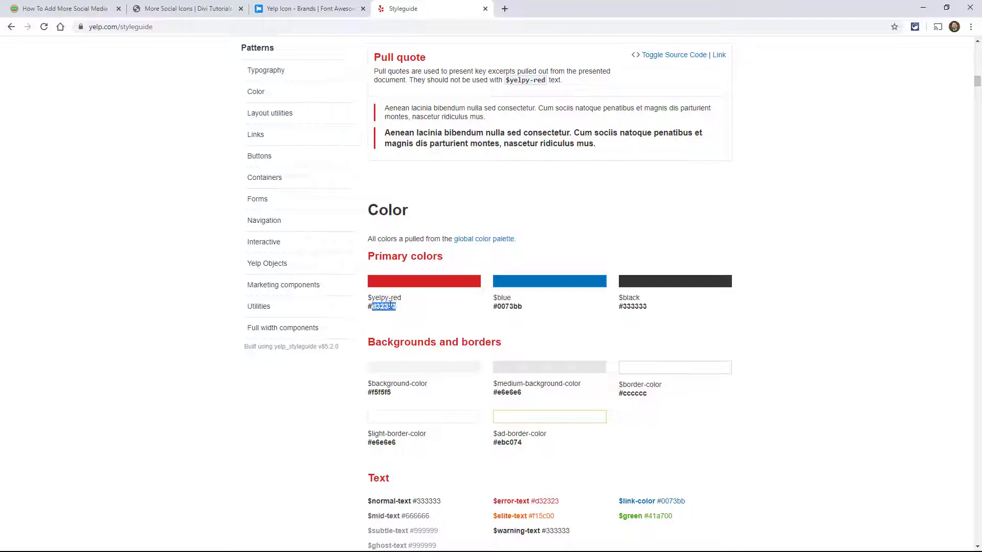
- Return to the Divi page, save Page Settings and open the Social Media Follow module settings
{"action": "left_click", "coordinate": [307, 9]}
{"action": "left_click", "coordinate": [188, 9]}
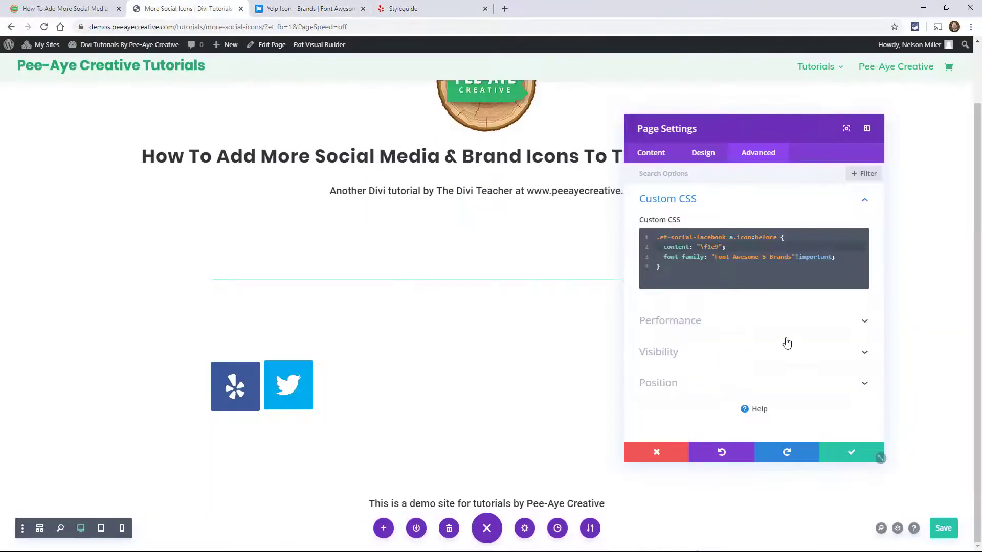
{"action": "left_click", "coordinate": [842, 453]}
{"action": "mouse_move", "coordinate": [288, 385]}
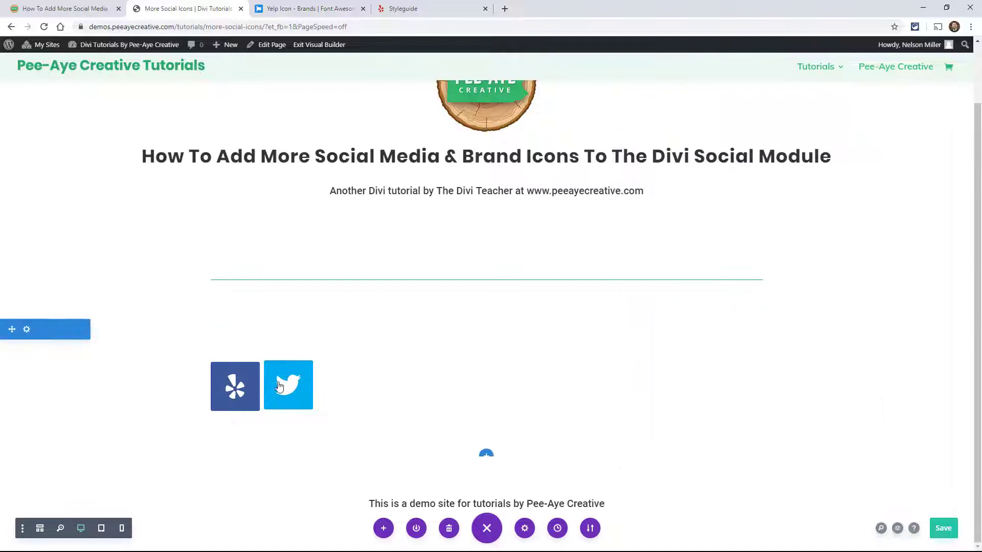
{"action": "left_click", "coordinate": [469, 366]}
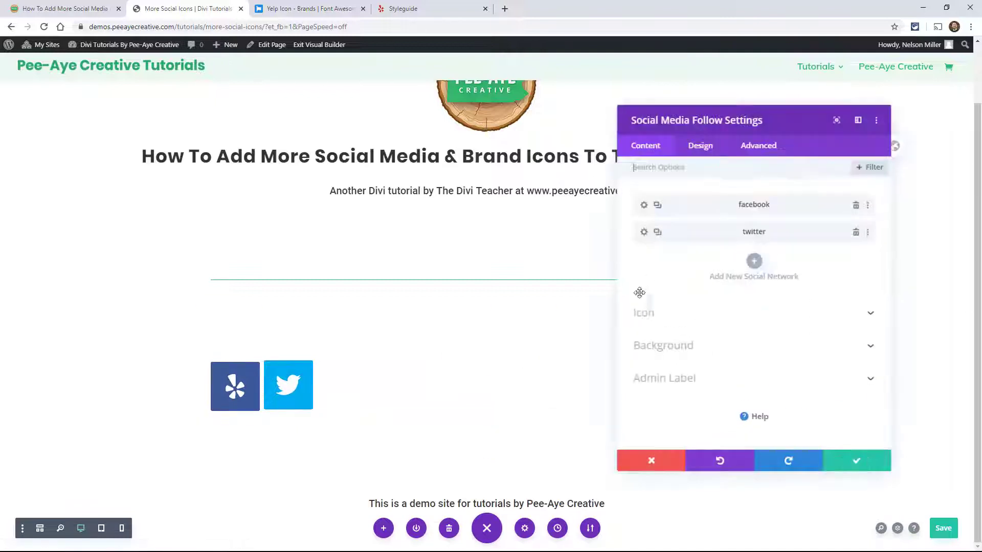
- Set the first network's icon background color to Yelp red #d32323
{"action": "left_click", "coordinate": [658, 340]}
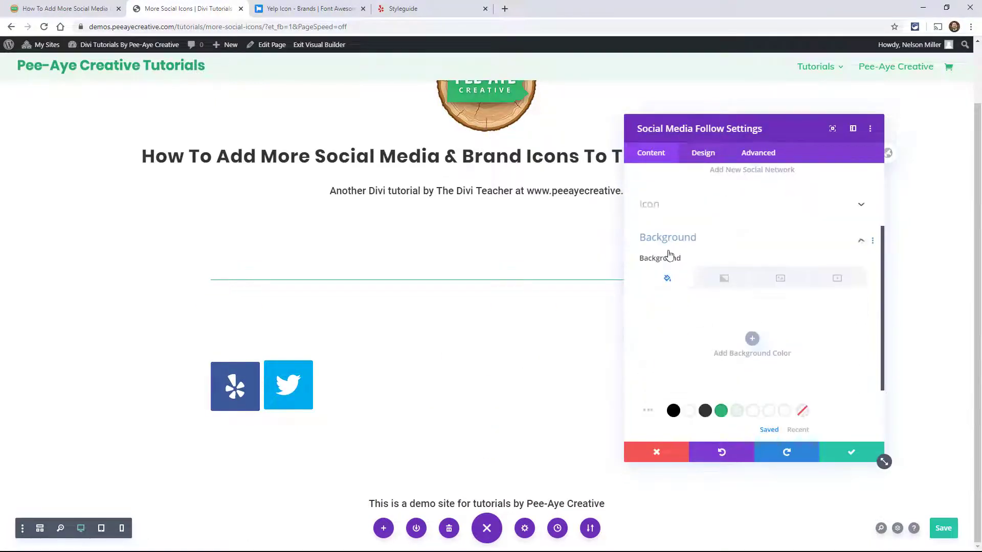
{"action": "scroll", "coordinate": [656, 246], "scroll_direction": "up", "scroll_amount": 3}
{"action": "left_click", "coordinate": [650, 212]}
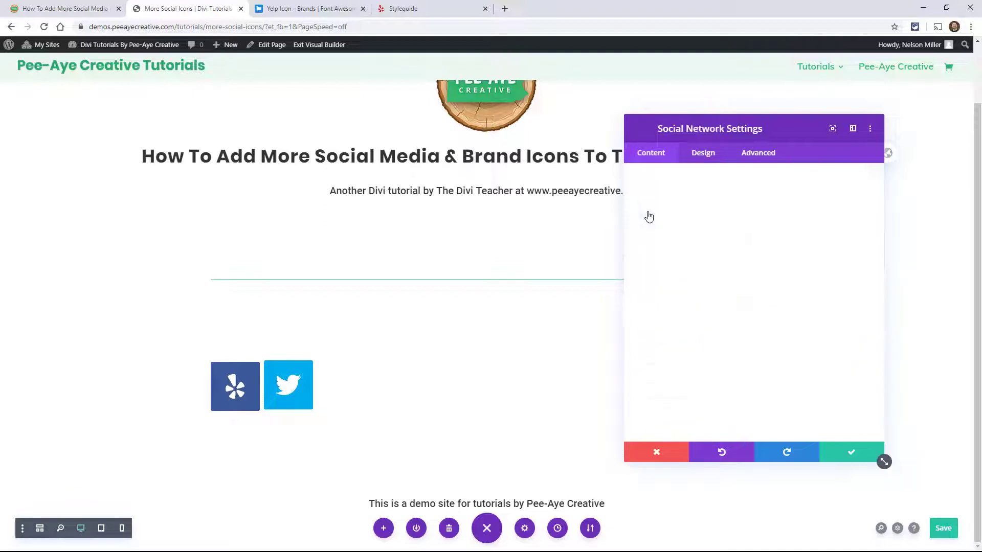
{"action": "left_click", "coordinate": [665, 338]}
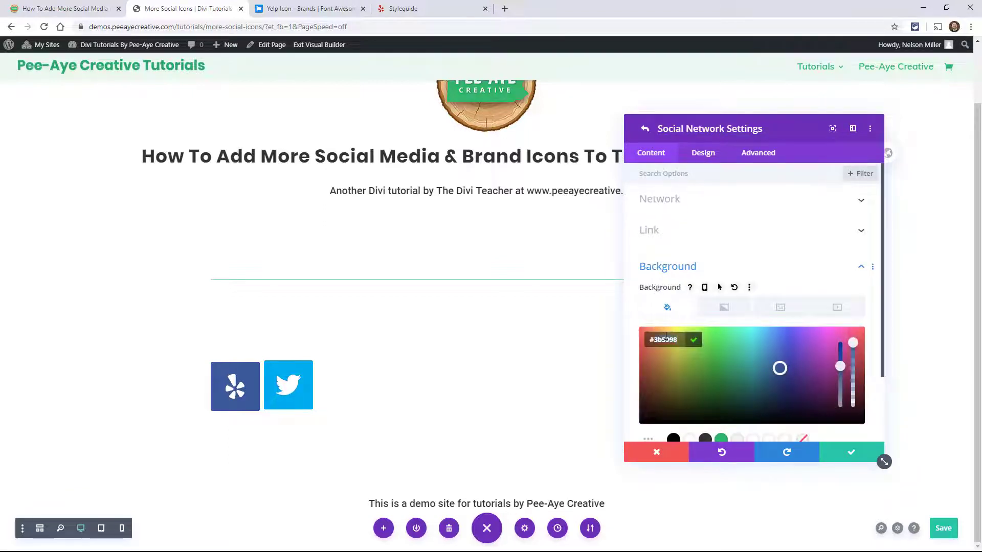
{"action": "key", "text": "ctrl+v"}
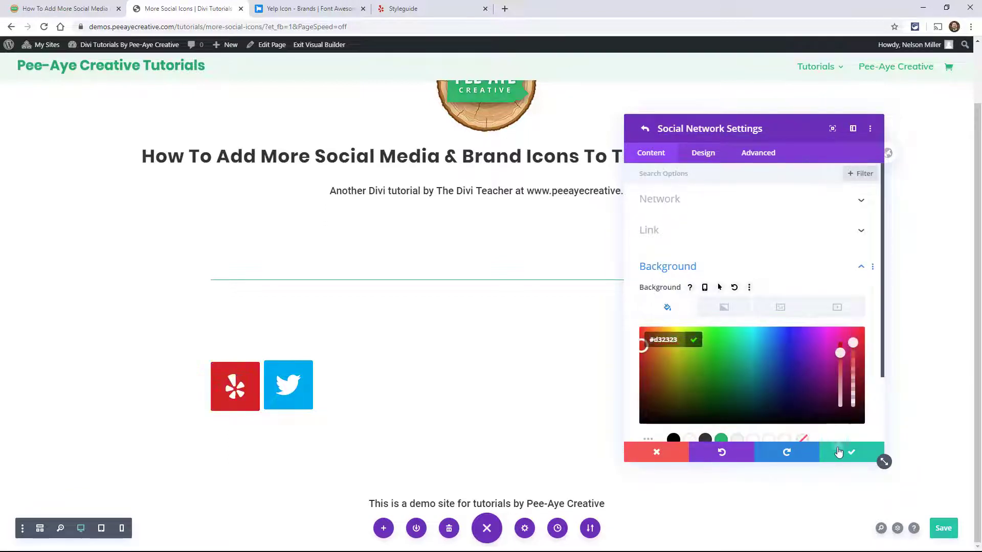
- Save the network settings and copy the Twitter CSS snippet from the tutorial article
{"action": "left_click", "coordinate": [845, 453]}
{"action": "left_click", "coordinate": [65, 9]}
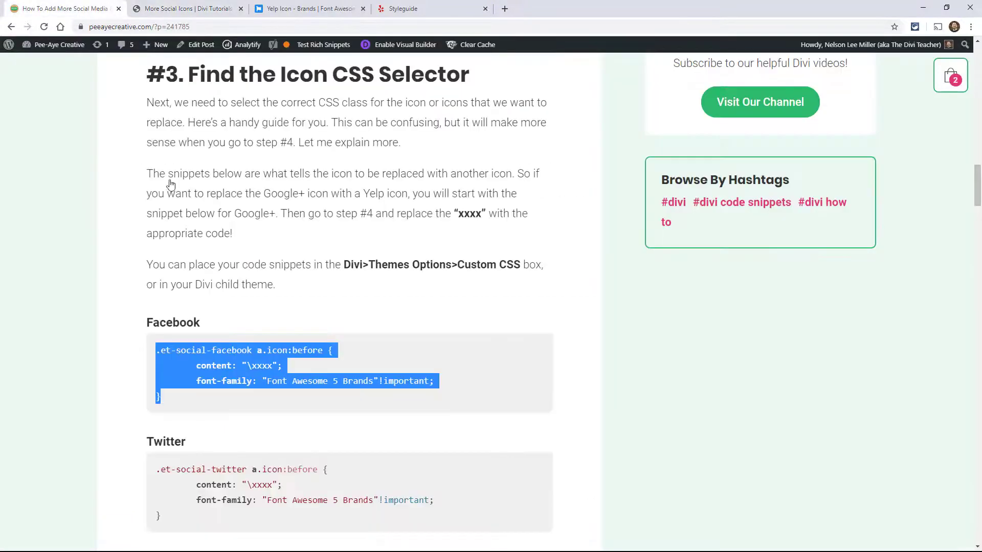
{"action": "scroll", "coordinate": [171, 381], "scroll_direction": "down", "scroll_amount": 2}
{"action": "left_click_drag", "start_coordinate": [158, 392], "coordinate": [155, 345]}
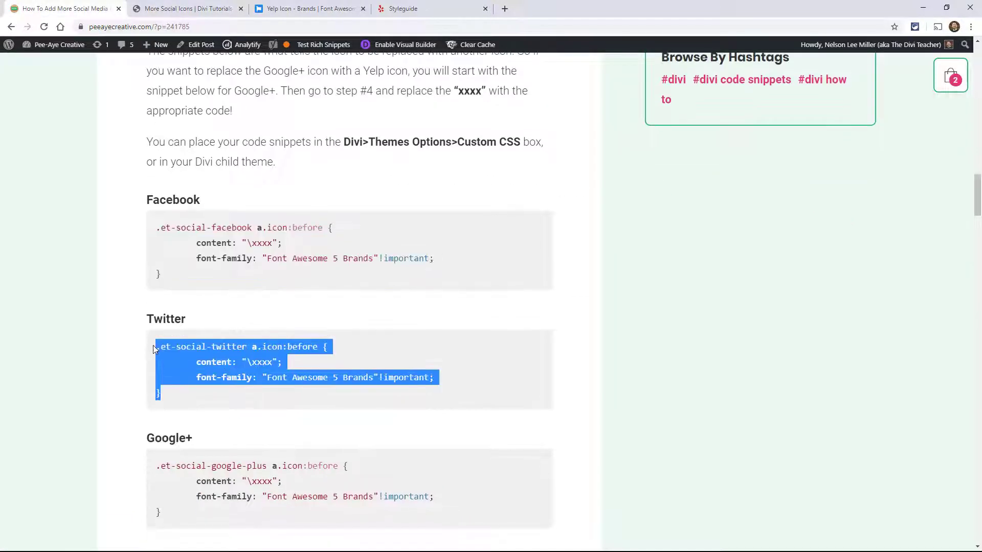
{"action": "key", "text": "ctrl+c"}
{"action": "left_click", "coordinate": [177, 9]}
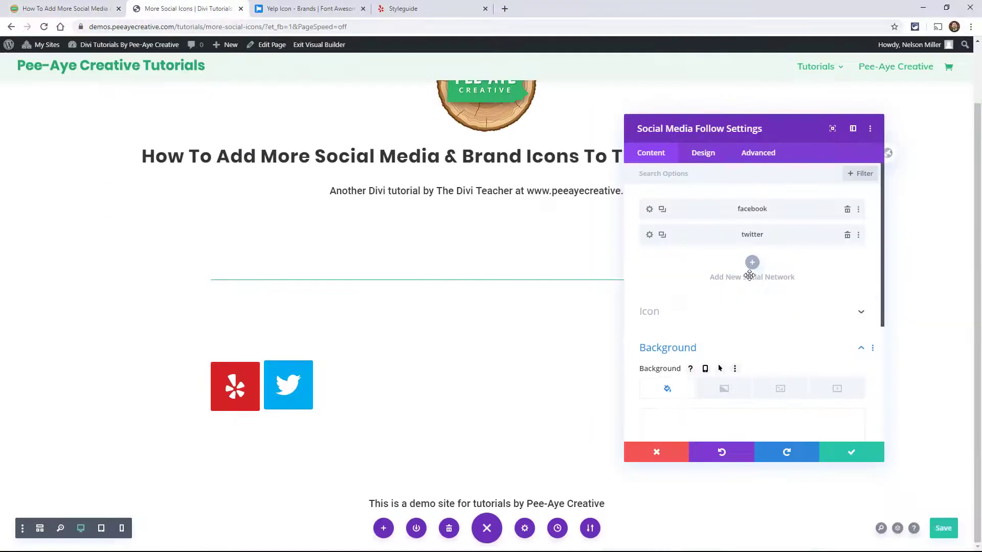
- Add the Twitter snippet to the page's Custom CSS below the Yelp rule
{"action": "left_click", "coordinate": [525, 528]}
{"action": "left_click", "coordinate": [759, 153]}
{"action": "left_click", "coordinate": [697, 202]}
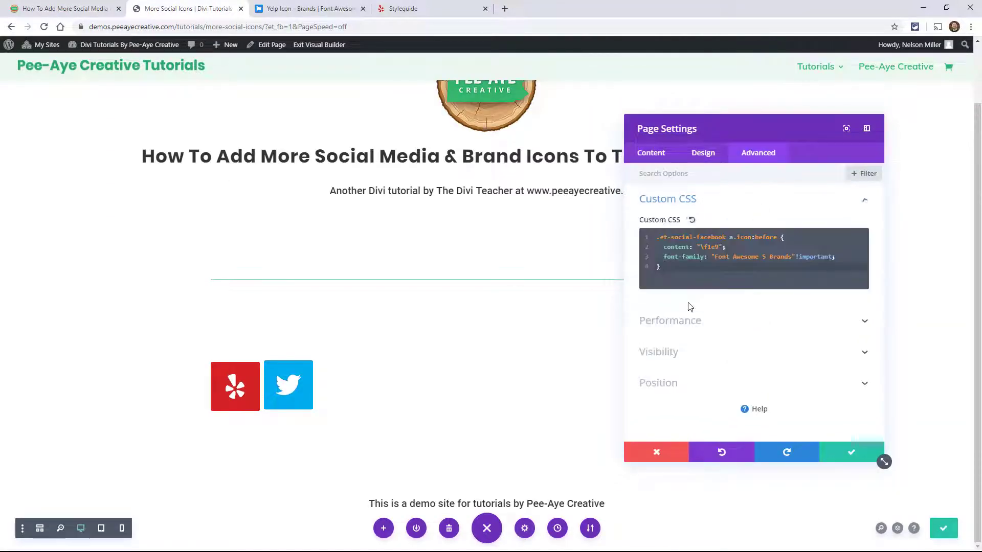
{"action": "key", "text": "Return"}
{"action": "key", "text": "ctrl+v"}
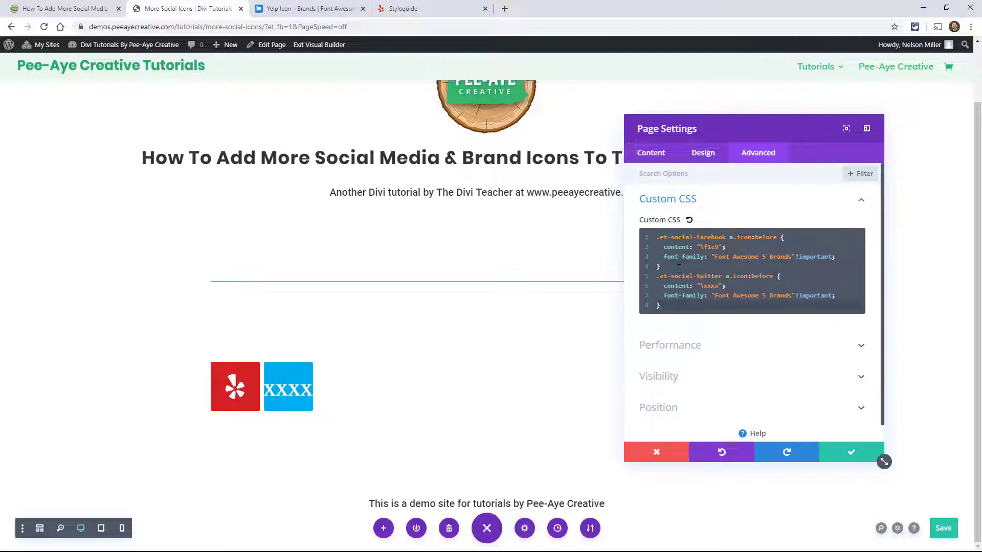
- Find the TripAdvisor icon on Font Awesome and copy its unicode
{"action": "left_click", "coordinate": [76, 11]}
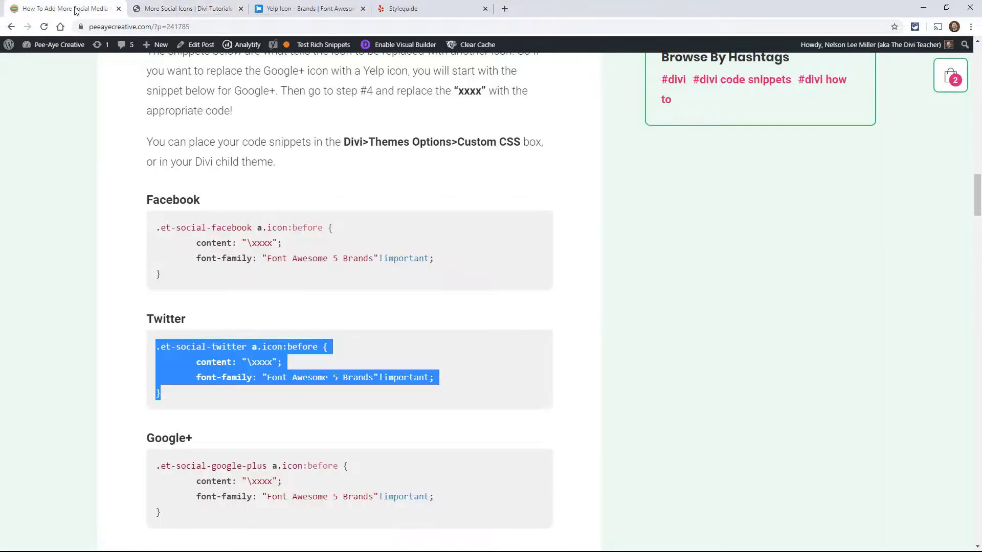
{"action": "left_click", "coordinate": [322, 8]}
{"action": "left_click", "coordinate": [292, 61]}
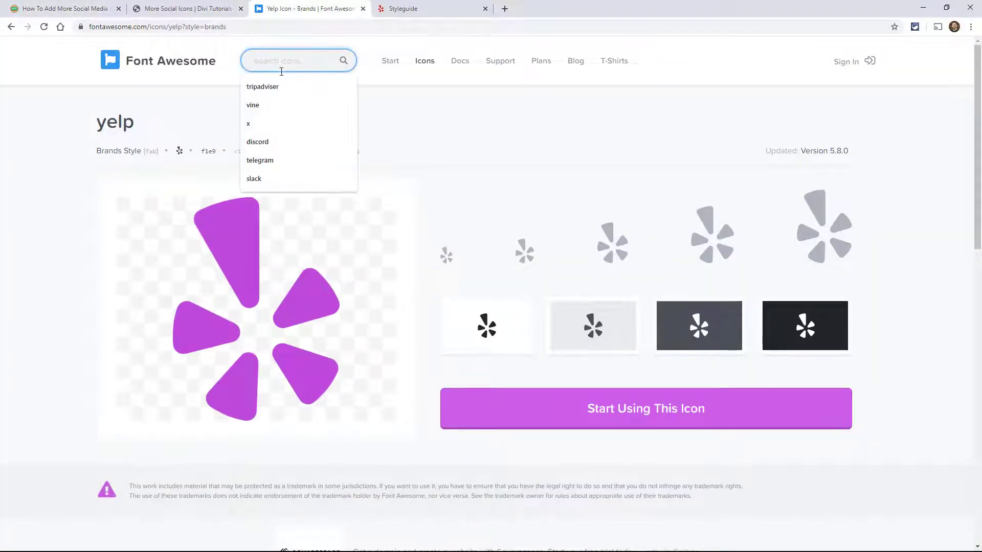
{"action": "type", "text": "tgrip"}
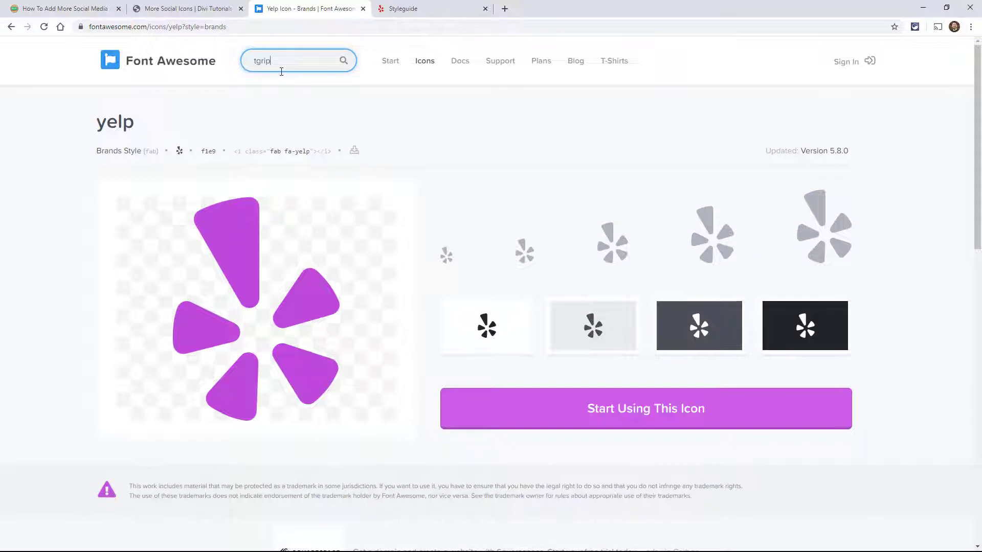
{"action": "type", "text": "padviser"}
{"action": "key", "text": "Return"}
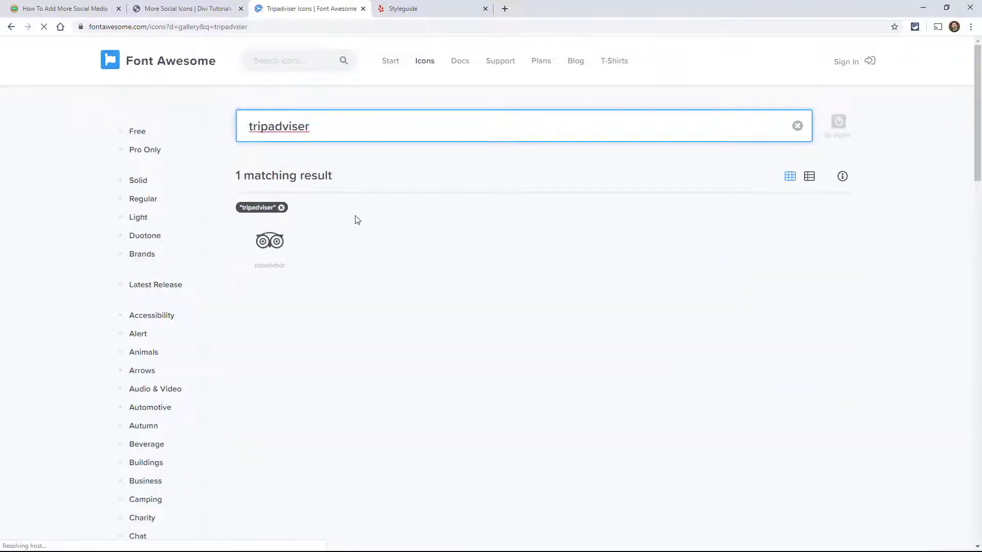
{"action": "left_click", "coordinate": [271, 242]}
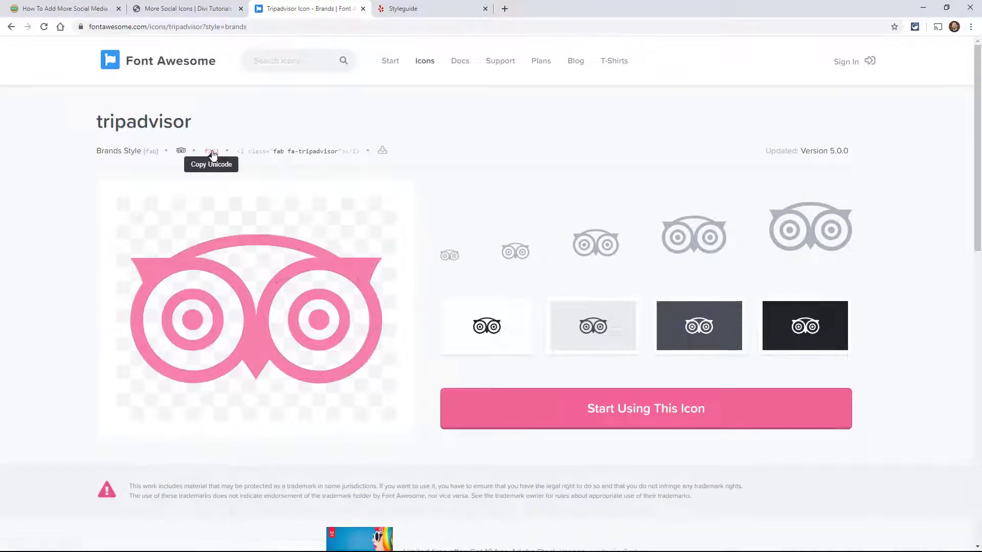
{"action": "left_click", "coordinate": [213, 155]}
- Paste the TripAdvisor unicode over xxxx in the Twitter CSS rule and save Page Settings
{"action": "left_click", "coordinate": [184, 8]}
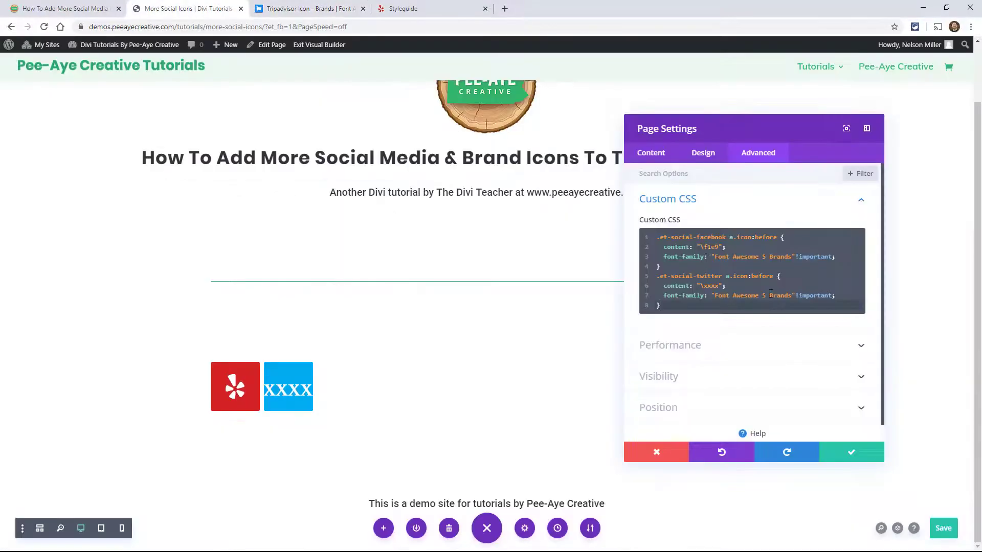
{"action": "double_click", "coordinate": [711, 286]}
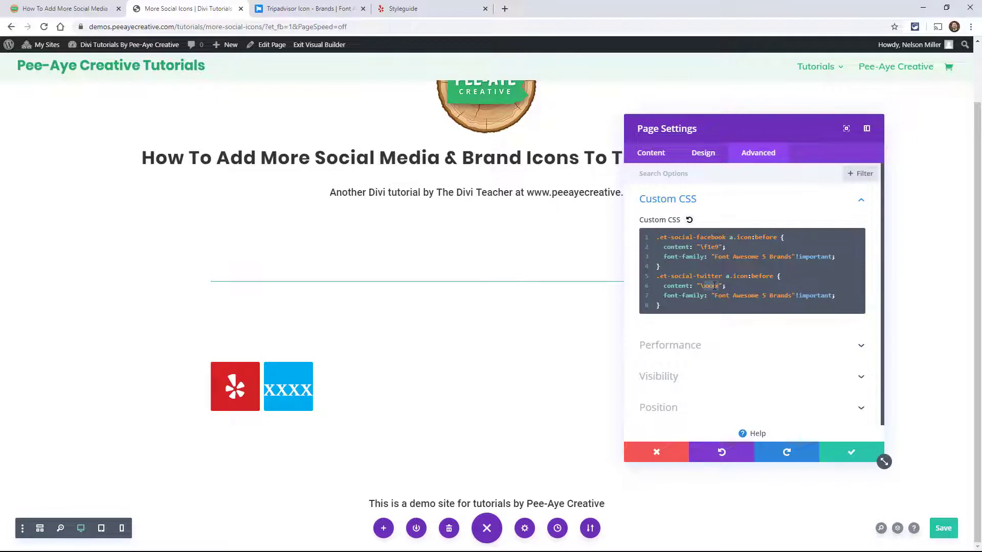
{"action": "key", "text": "ctrl+v"}
{"action": "left_click", "coordinate": [851, 453]}
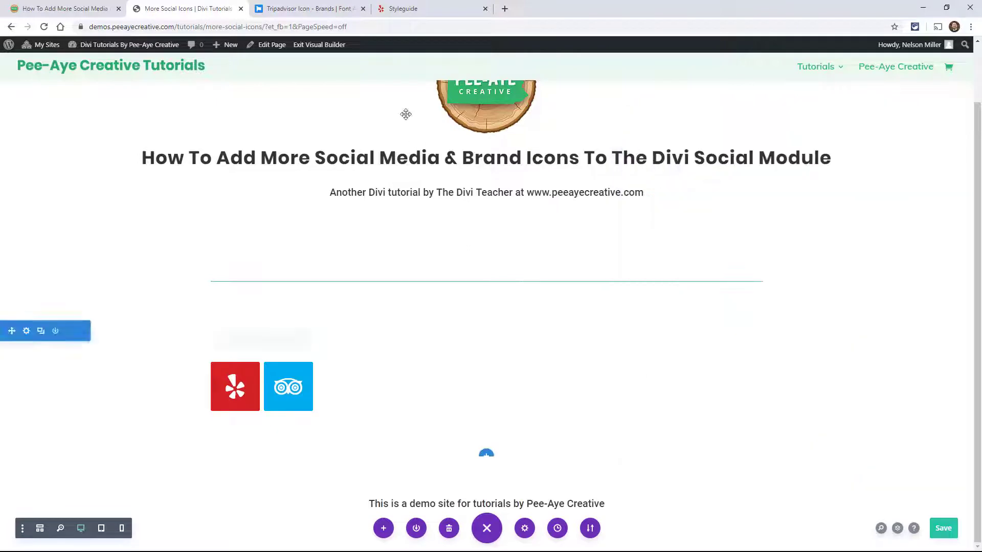
- Look up TripAdvisor on BrandColors, copy its green #00af87 and return to the Divi page
{"action": "left_click", "coordinate": [415, 8]}
{"action": "left_click", "coordinate": [230, 26]}
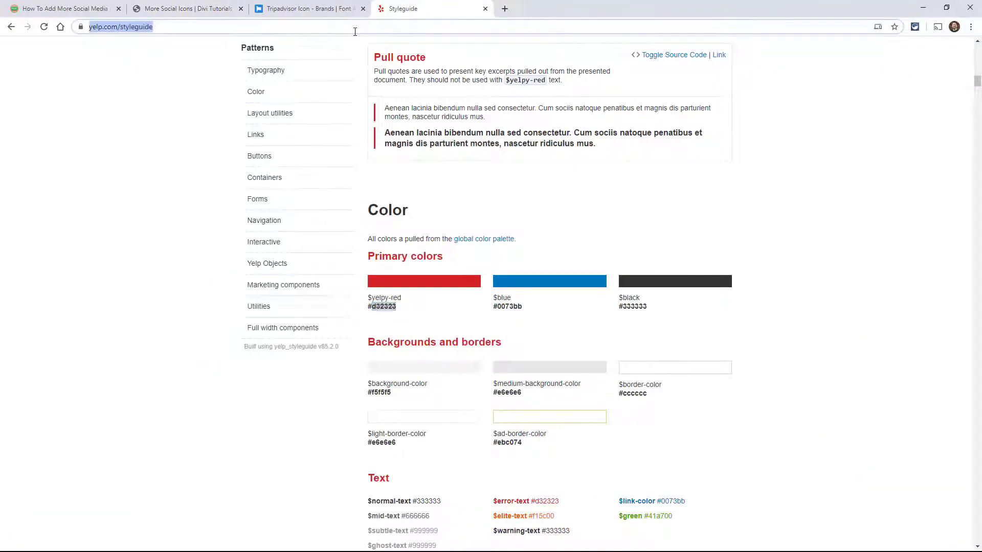
{"action": "type", "text": "tripadvisor"}
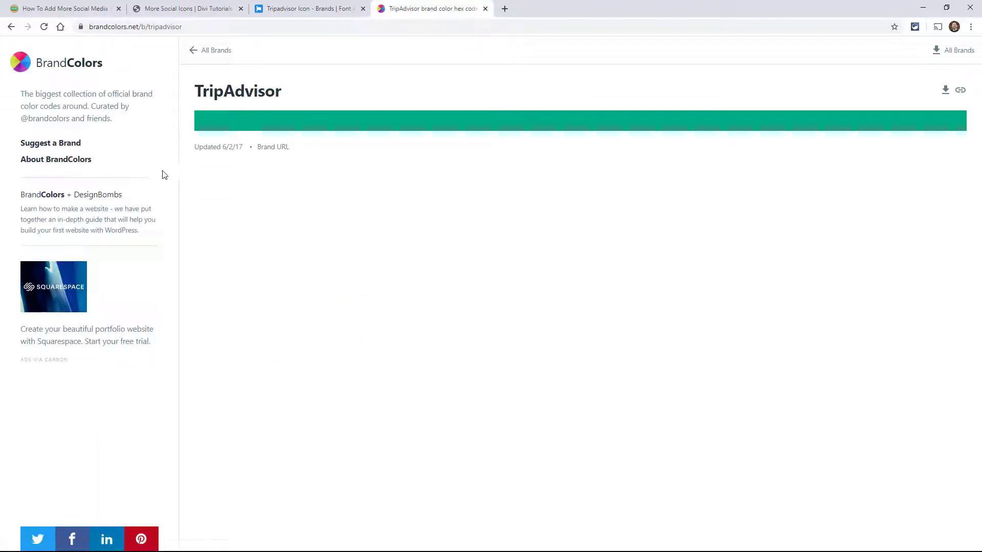
{"action": "left_click", "coordinate": [268, 126]}
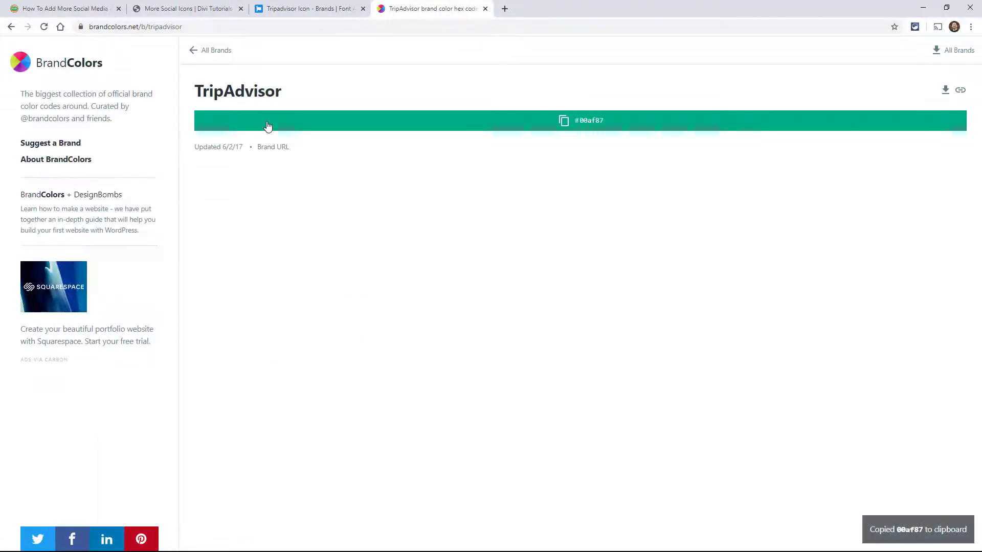
{"action": "left_click", "coordinate": [177, 8]}
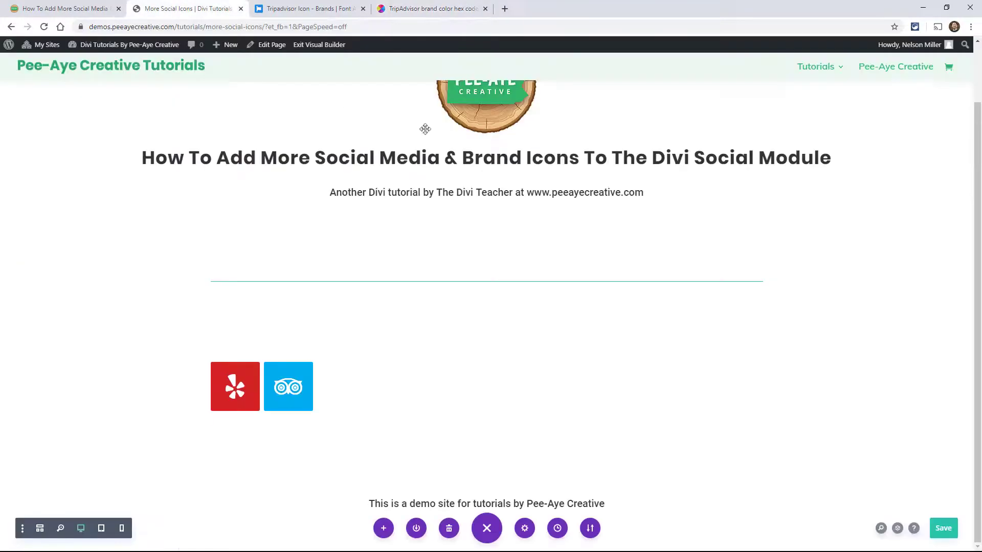
{"action": "mouse_move", "coordinate": [487, 389]}
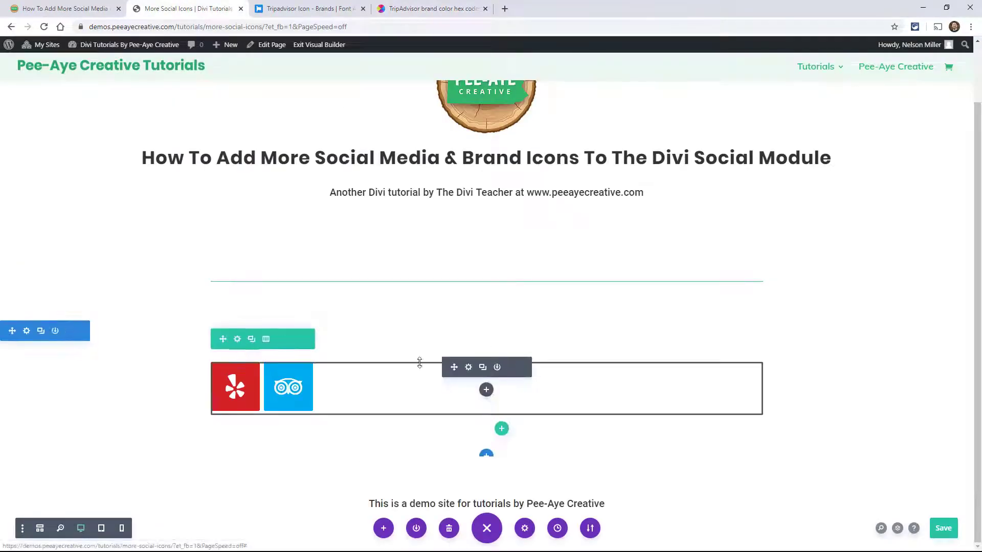
- Set the TripAdvisor network's icon background color to #00af87
{"action": "left_click", "coordinate": [469, 367]}
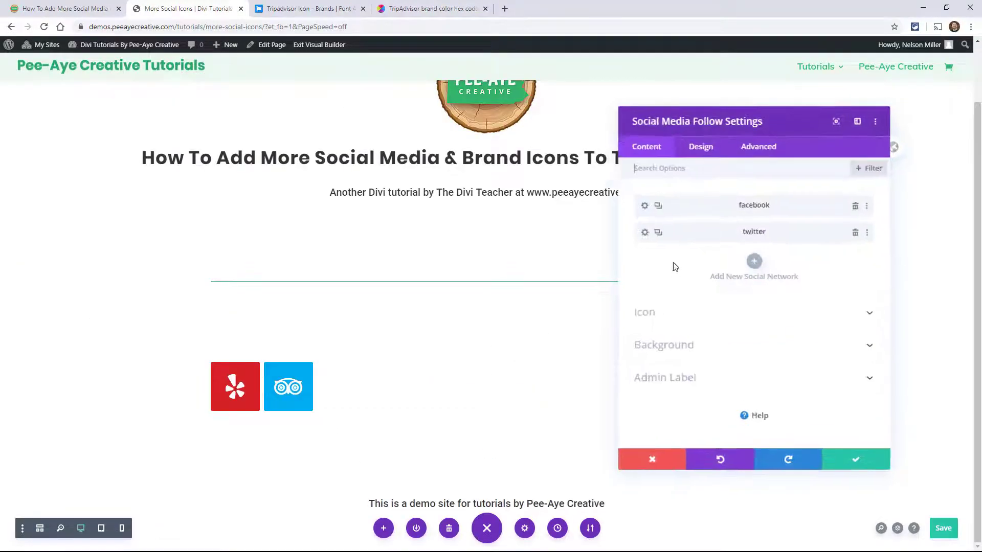
{"action": "left_click", "coordinate": [650, 235]}
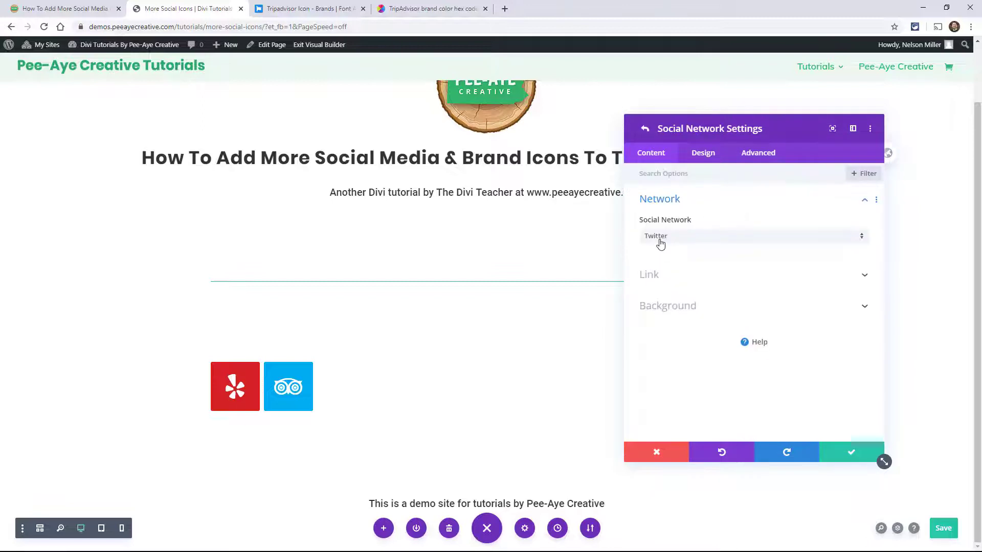
{"action": "left_click", "coordinate": [675, 307]}
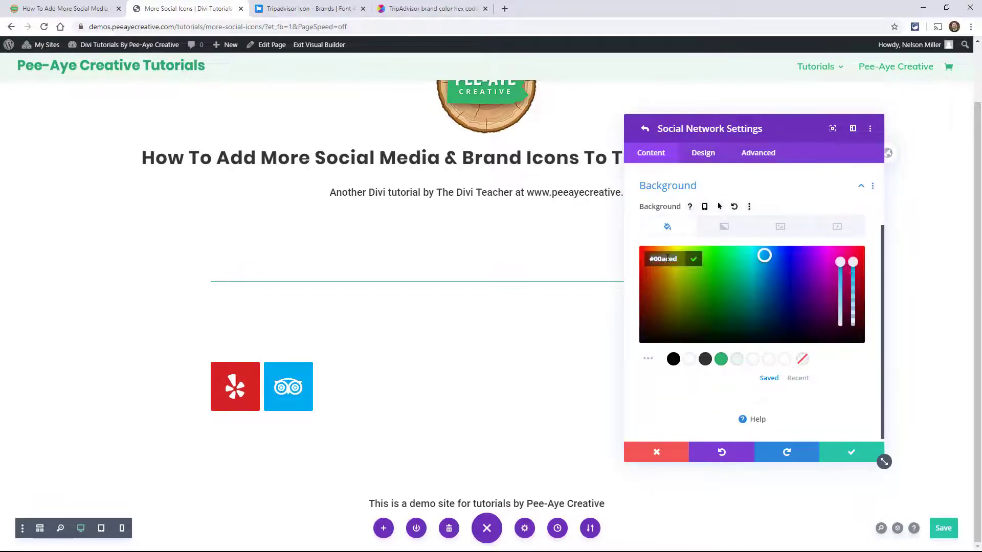
{"action": "key", "text": "ctrl+v"}
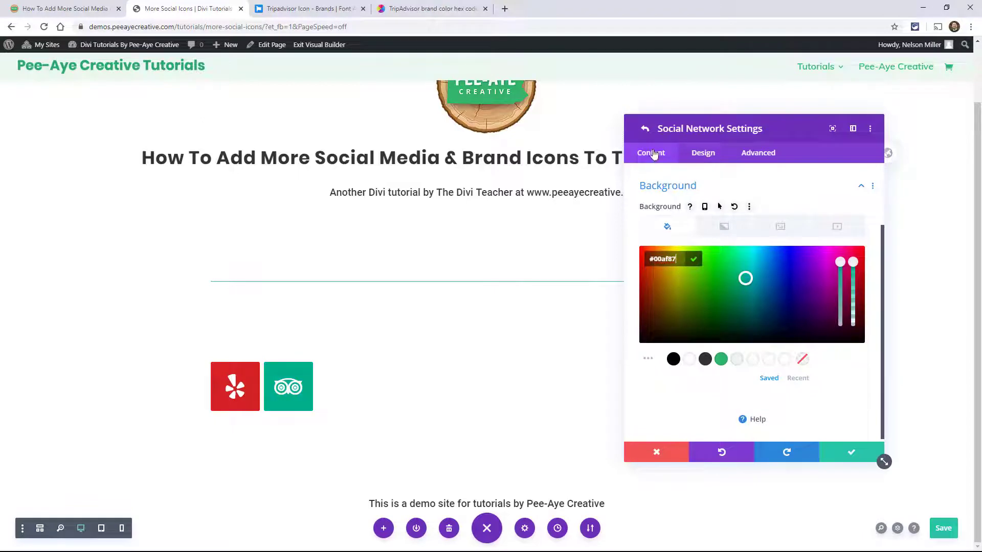
{"action": "key", "text": "Return"}
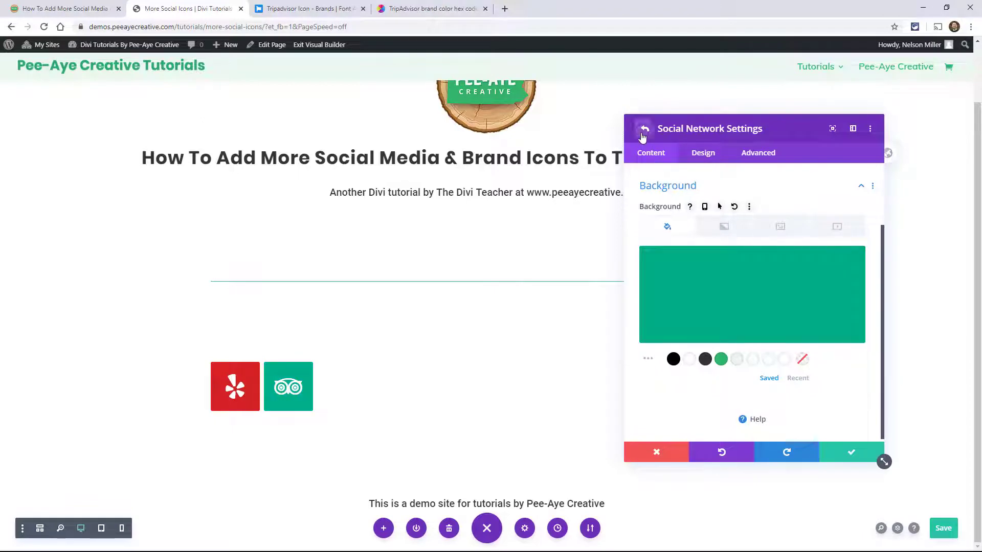
- Go back to the network list and open the Yelp network's settings
{"action": "left_click", "coordinate": [645, 128]}
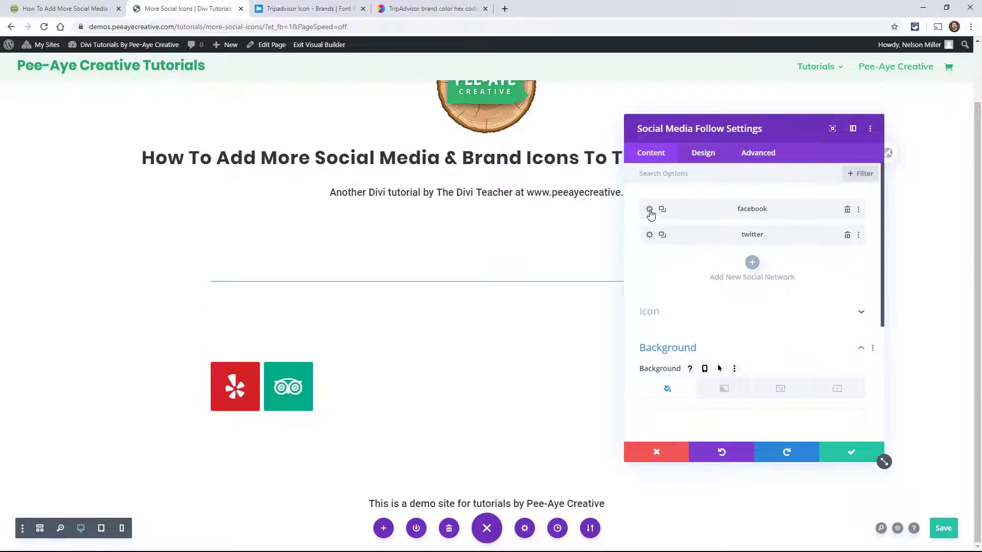
{"action": "left_click", "coordinate": [650, 209]}
{"action": "scroll", "coordinate": [677, 231], "scroll_direction": "down", "scroll_amount": 3}
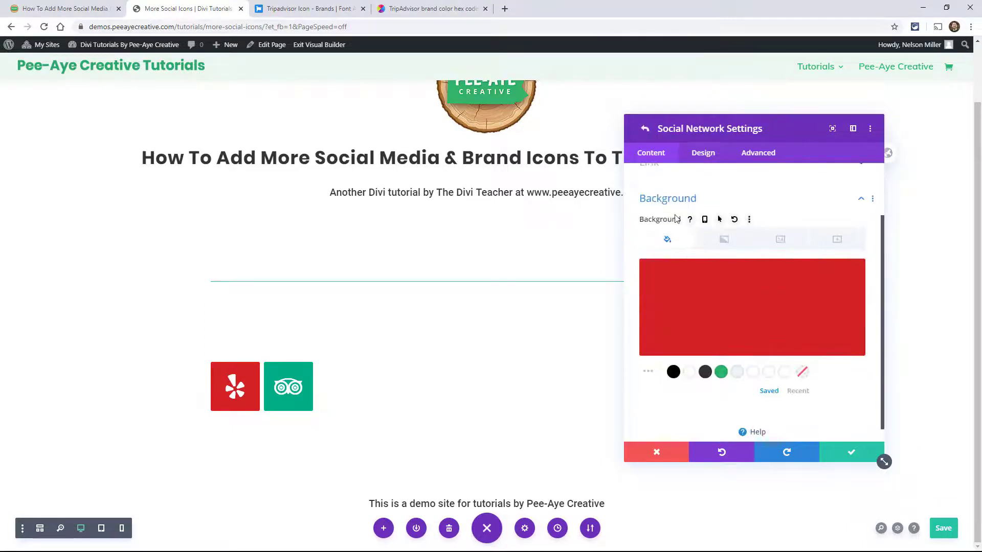
{"action": "scroll", "coordinate": [676, 219], "scroll_direction": "up", "scroll_amount": 3}
- Review the tutorial's MySpace CSS snippet and icon code list, then switch to Font Awesome's WhatsApp page
{"action": "left_click", "coordinate": [658, 235]}
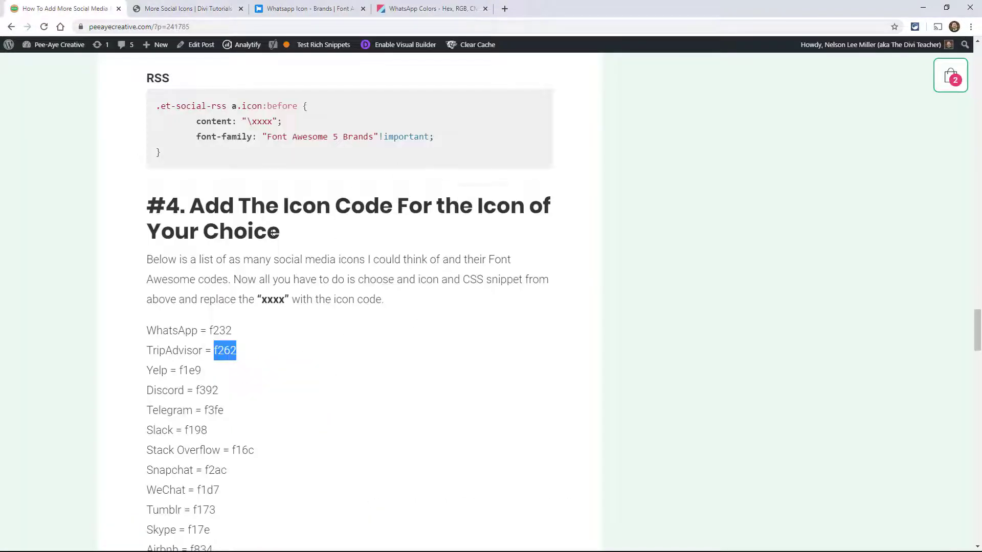
{"action": "scroll", "coordinate": [343, 301], "scroll_direction": "up", "scroll_amount": 5}
{"action": "scroll", "coordinate": [321, 288], "scroll_direction": "up", "scroll_amount": 5}
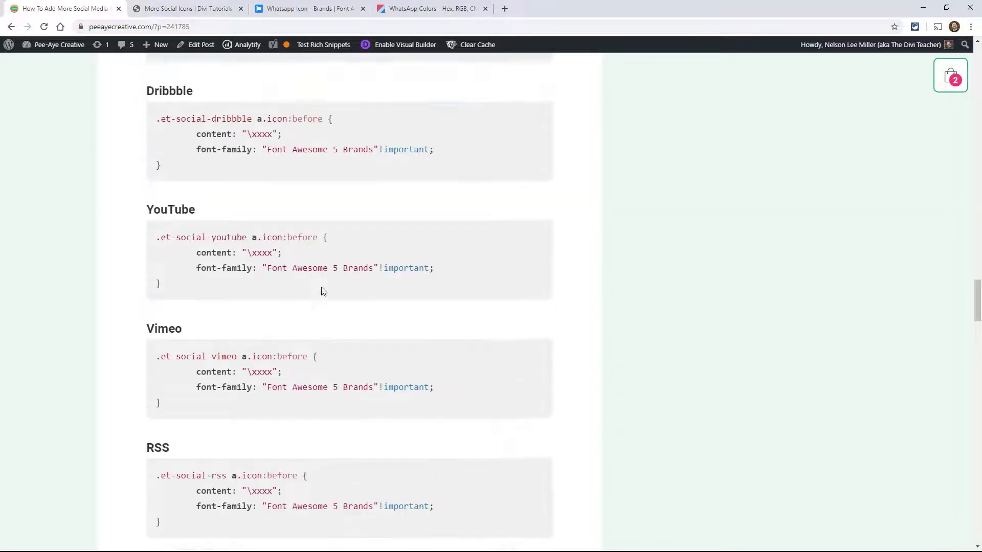
{"action": "scroll", "coordinate": [321, 287], "scroll_direction": "up", "scroll_amount": 5}
{"action": "scroll", "coordinate": [322, 287], "scroll_direction": "up", "scroll_amount": 3}
{"action": "scroll", "coordinate": [319, 294], "scroll_direction": "up", "scroll_amount": 4}
{"action": "scroll", "coordinate": [318, 294], "scroll_direction": "up", "scroll_amount": 3}
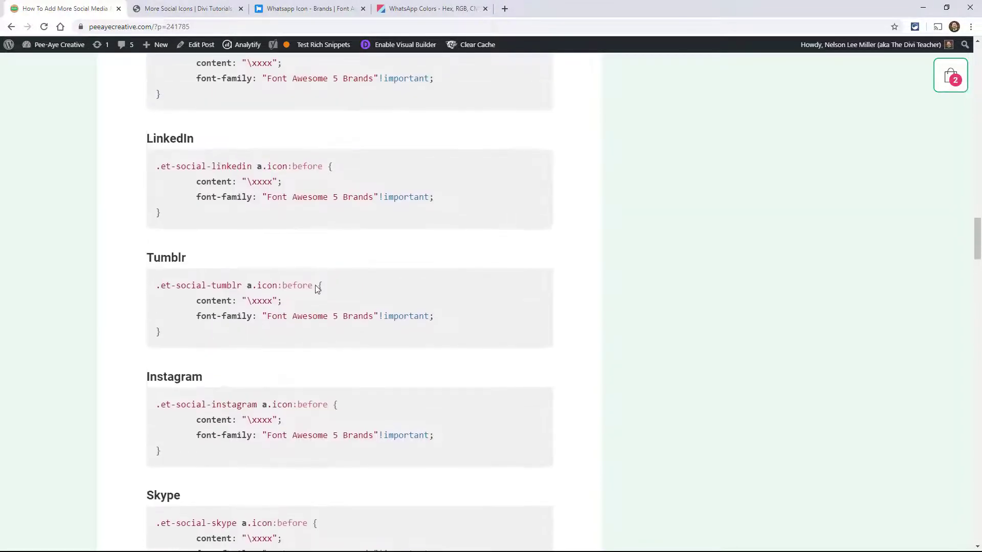
{"action": "scroll", "coordinate": [319, 294], "scroll_direction": "up", "scroll_amount": 3}
{"action": "scroll", "coordinate": [312, 284], "scroll_direction": "up", "scroll_amount": 4}
{"action": "scroll", "coordinate": [312, 284], "scroll_direction": "up", "scroll_amount": 4}
{"action": "scroll", "coordinate": [369, 261], "scroll_direction": "up", "scroll_amount": 1}
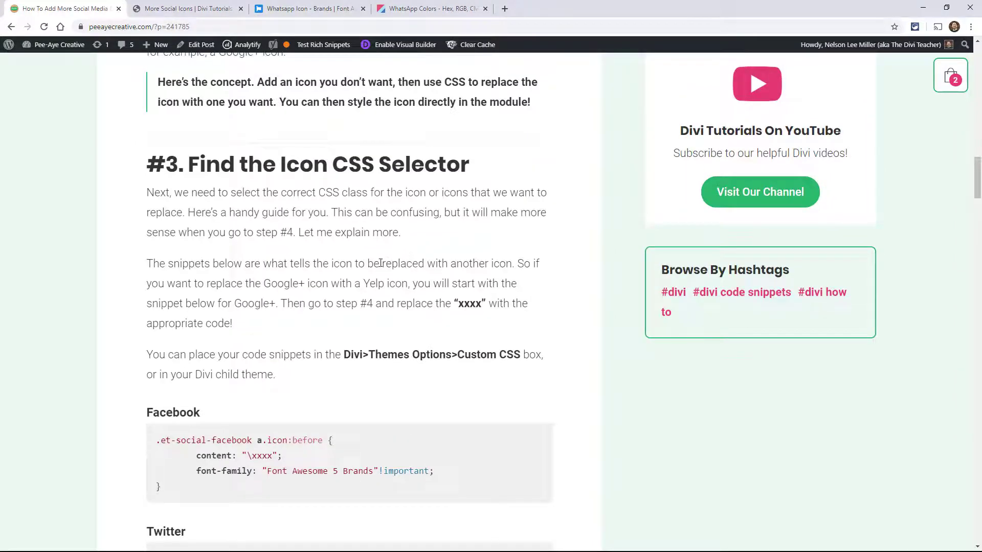
{"action": "scroll", "coordinate": [378, 263], "scroll_direction": "down", "scroll_amount": 1}
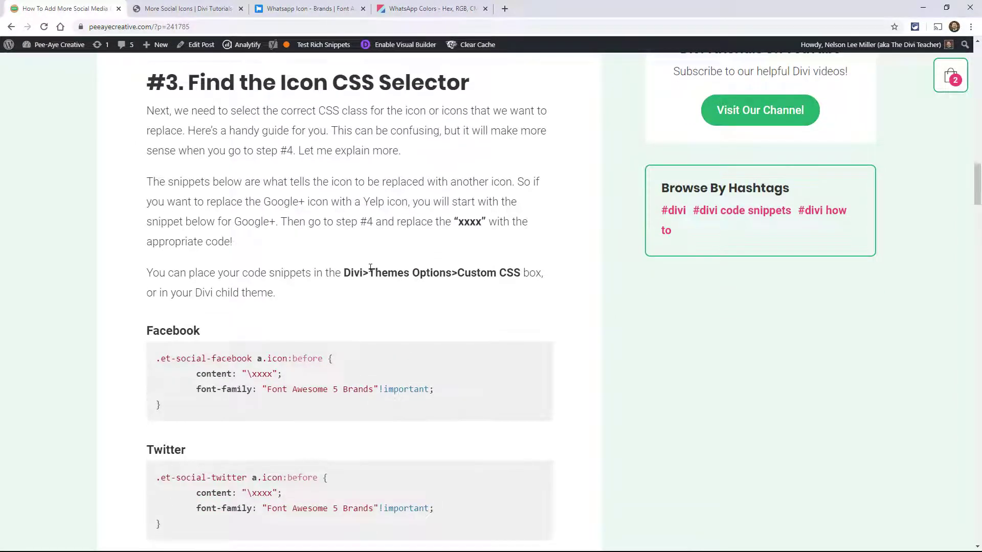
{"action": "scroll", "coordinate": [261, 219], "scroll_direction": "down", "scroll_amount": 1}
{"action": "scroll", "coordinate": [254, 222], "scroll_direction": "down", "scroll_amount": 2}
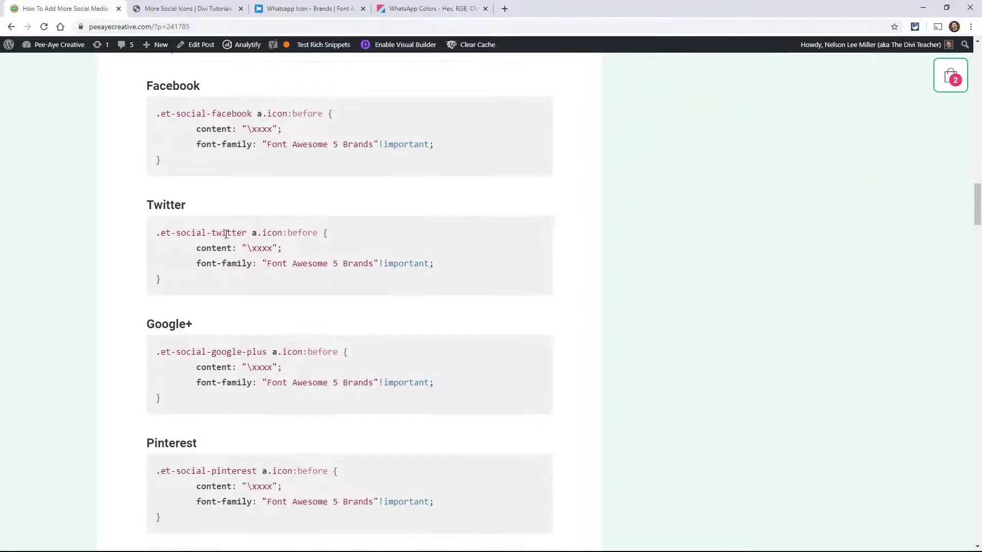
{"action": "scroll", "coordinate": [241, 324], "scroll_direction": "down", "scroll_amount": 1}
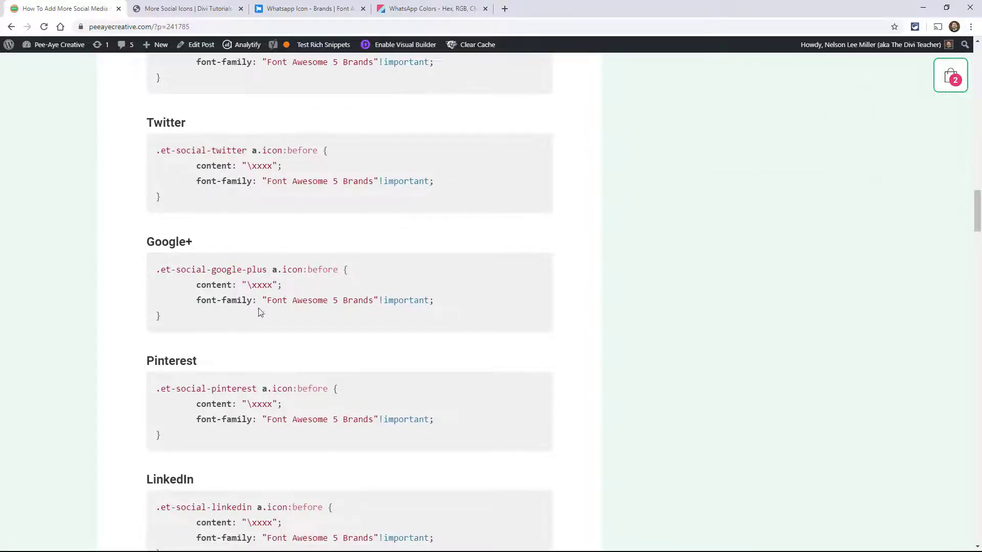
{"action": "scroll", "coordinate": [253, 312], "scroll_direction": "down", "scroll_amount": 1}
{"action": "scroll", "coordinate": [253, 307], "scroll_direction": "down", "scroll_amount": 3}
{"action": "scroll", "coordinate": [219, 284], "scroll_direction": "down", "scroll_amount": 4}
{"action": "scroll", "coordinate": [215, 261], "scroll_direction": "down", "scroll_amount": 1}
{"action": "scroll", "coordinate": [211, 269], "scroll_direction": "down", "scroll_amount": 3}
{"action": "scroll", "coordinate": [207, 261], "scroll_direction": "down", "scroll_amount": 2}
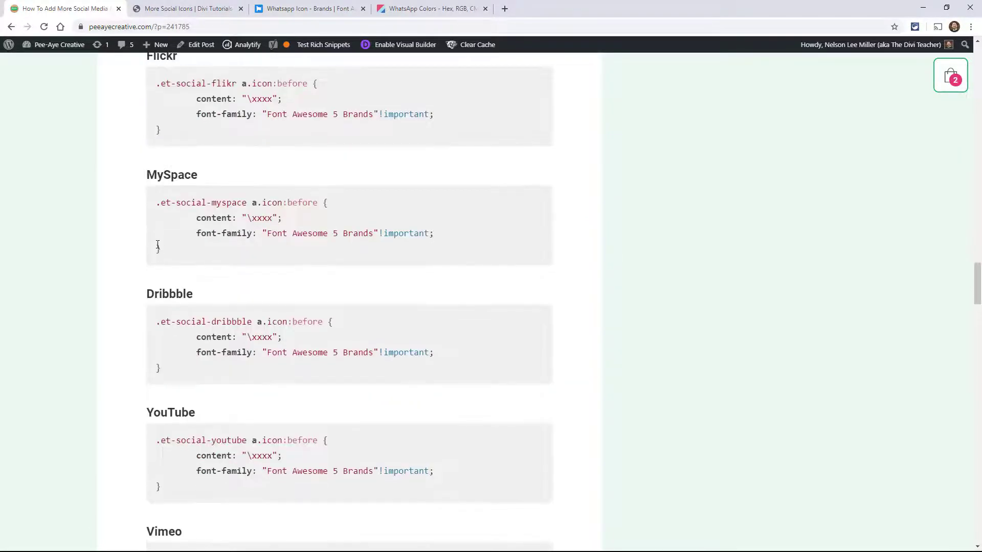
{"action": "left_click_drag", "start_coordinate": [158, 249], "coordinate": [141, 198]}
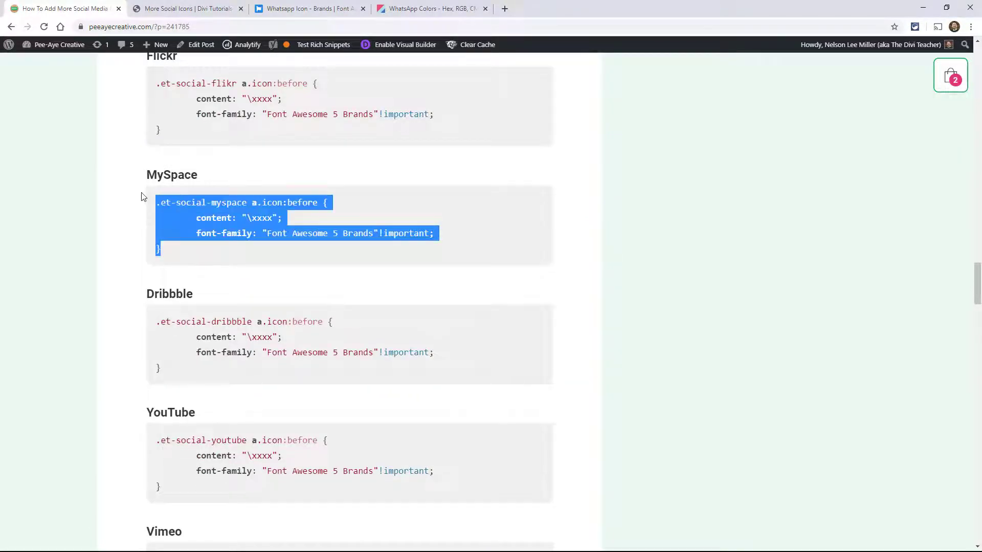
{"action": "left_click", "coordinate": [253, 213]}
{"action": "scroll", "coordinate": [252, 214], "scroll_direction": "down", "scroll_amount": 3}
{"action": "scroll", "coordinate": [246, 219], "scroll_direction": "down", "scroll_amount": 5}
{"action": "scroll", "coordinate": [242, 226], "scroll_direction": "down", "scroll_amount": 4}
{"action": "scroll", "coordinate": [242, 225], "scroll_direction": "down", "scroll_amount": 4}
{"action": "scroll", "coordinate": [231, 461], "scroll_direction": "down", "scroll_amount": 4}
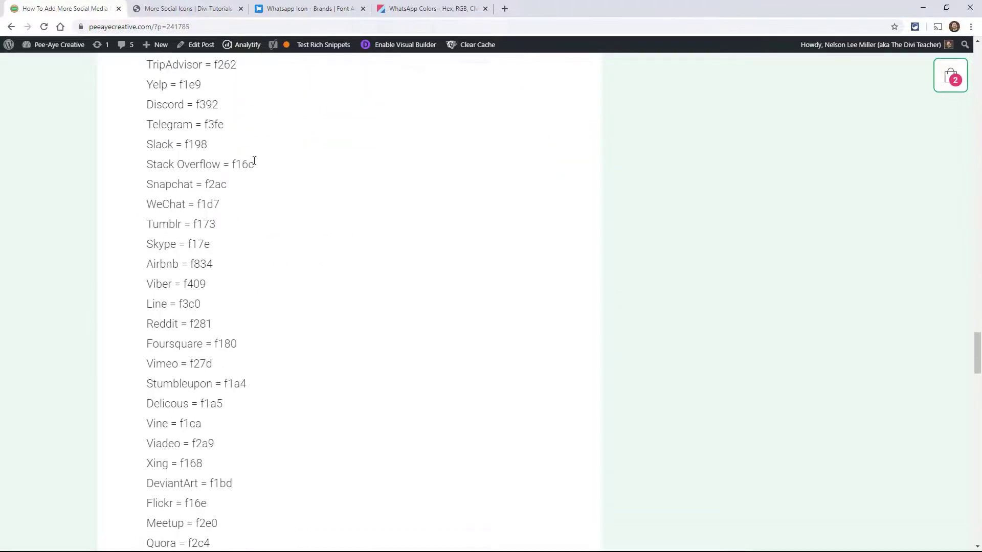
{"action": "left_click", "coordinate": [284, 9]}
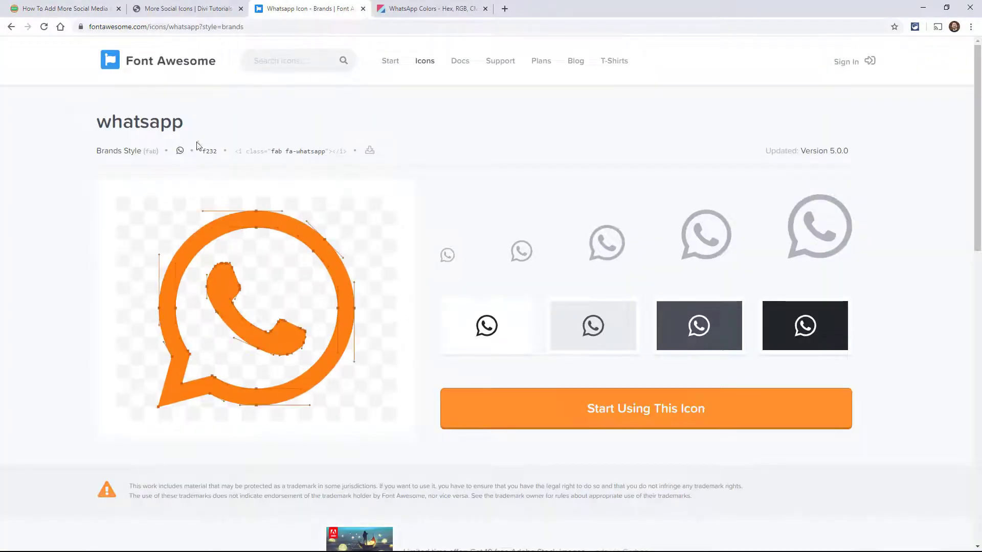
- Return to the tutorial article and scroll back to its top with the Add More Icons video
{"action": "left_click", "coordinate": [66, 8]}
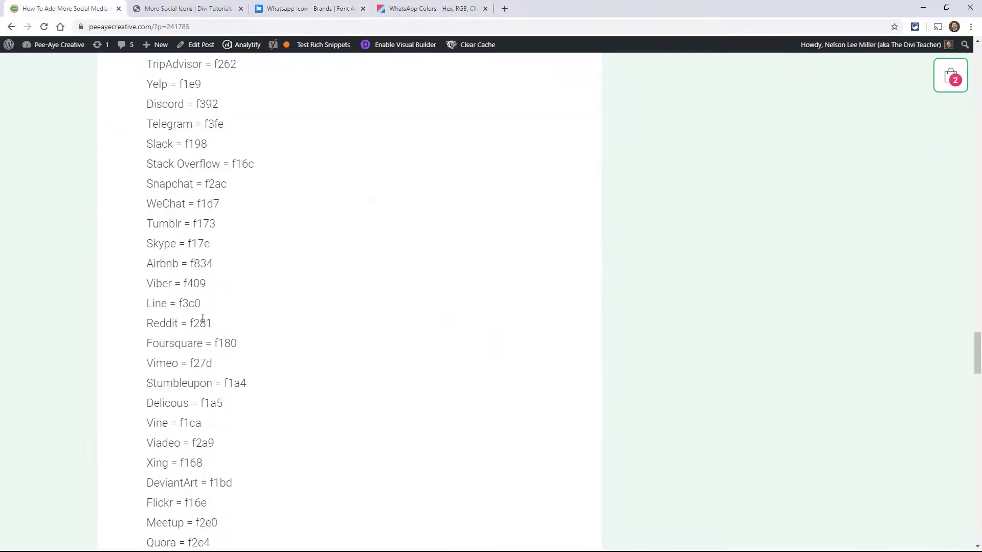
{"action": "scroll", "coordinate": [189, 298], "scroll_direction": "down", "scroll_amount": 1}
{"action": "scroll", "coordinate": [219, 298], "scroll_direction": "down", "scroll_amount": 5}
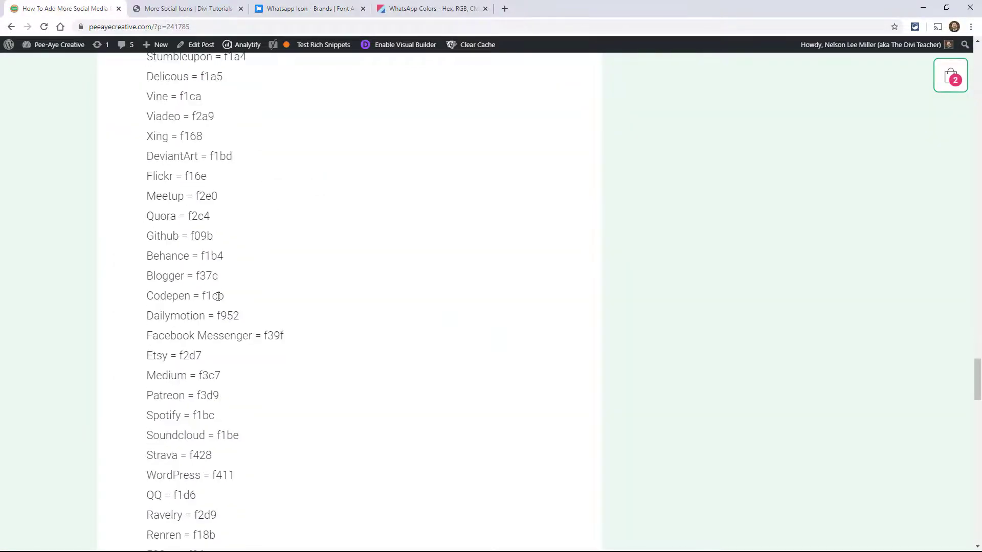
{"action": "scroll", "coordinate": [218, 298], "scroll_direction": "down", "scroll_amount": 5}
{"action": "scroll", "coordinate": [276, 299], "scroll_direction": "down", "scroll_amount": 2}
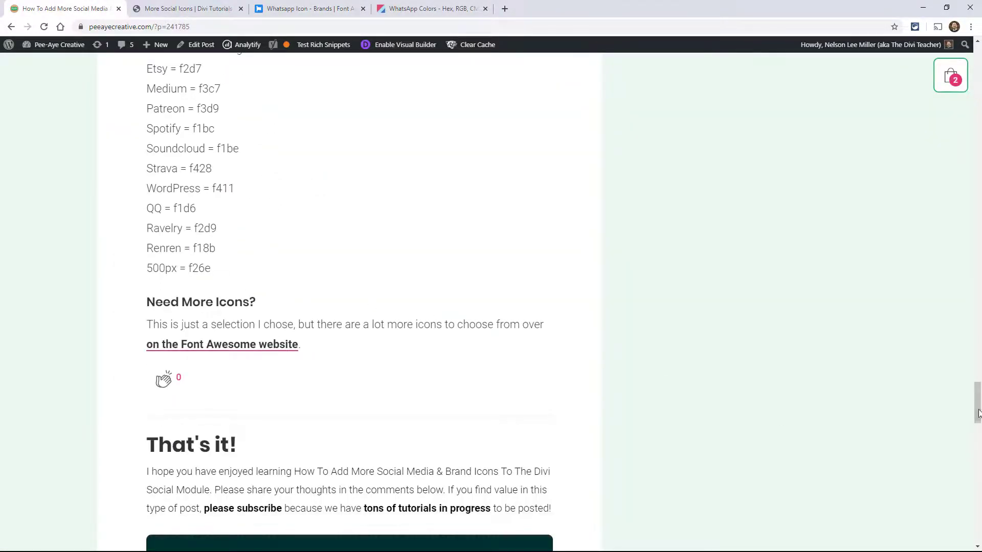
{"action": "mouse_move", "coordinate": [976, 406]}
{"action": "left_mouse_down"}
{"action": "mouse_move", "coordinate": [950, 109]}
{"action": "mouse_move", "coordinate": [976, 69]}
{"action": "left_mouse_up"}
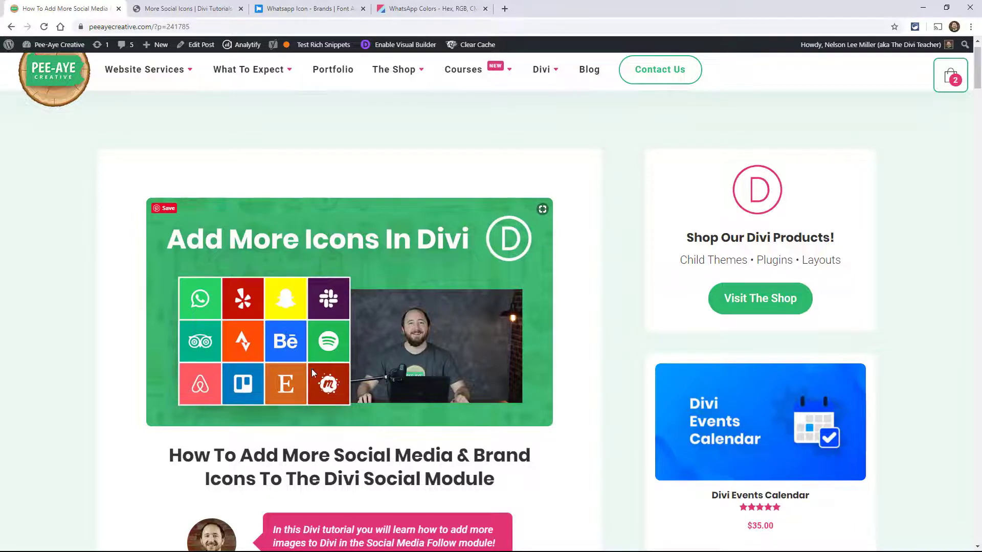
{"action": "scroll", "coordinate": [546, 461], "scroll_direction": "down", "scroll_amount": 3}
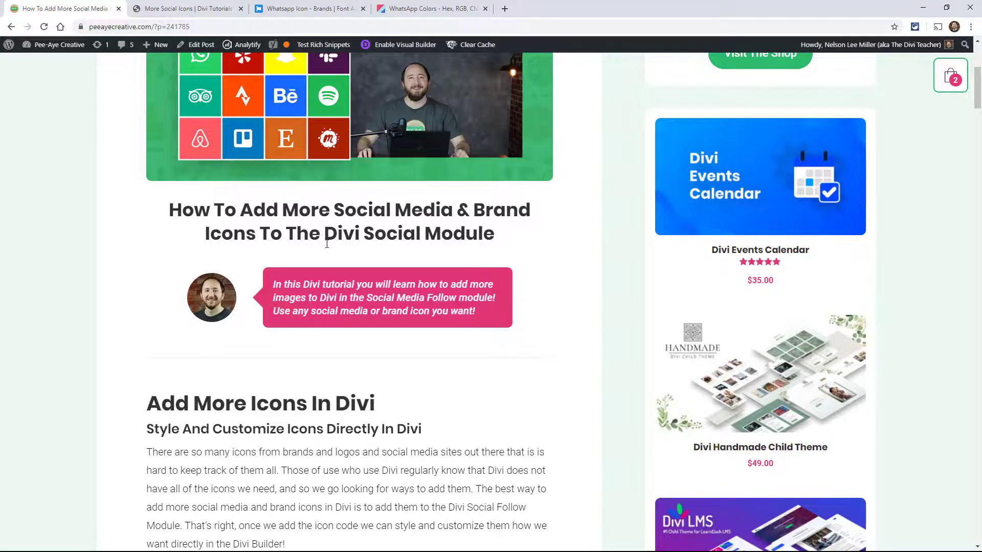
{"action": "scroll", "coordinate": [368, 346], "scroll_direction": "down", "scroll_amount": 5}
{"action": "scroll", "coordinate": [369, 346], "scroll_direction": "down", "scroll_amount": 5}
{"action": "scroll", "coordinate": [417, 364], "scroll_direction": "down", "scroll_amount": 5}
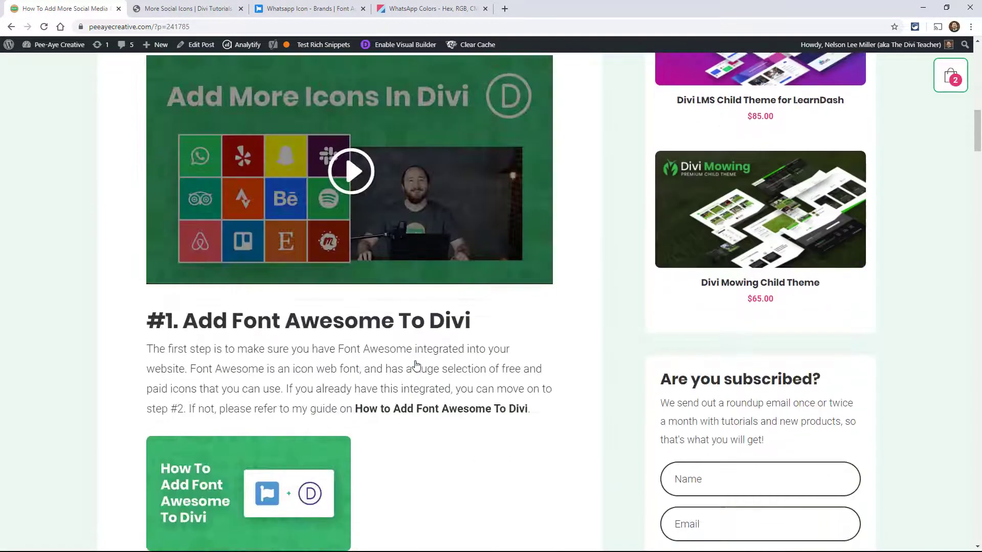